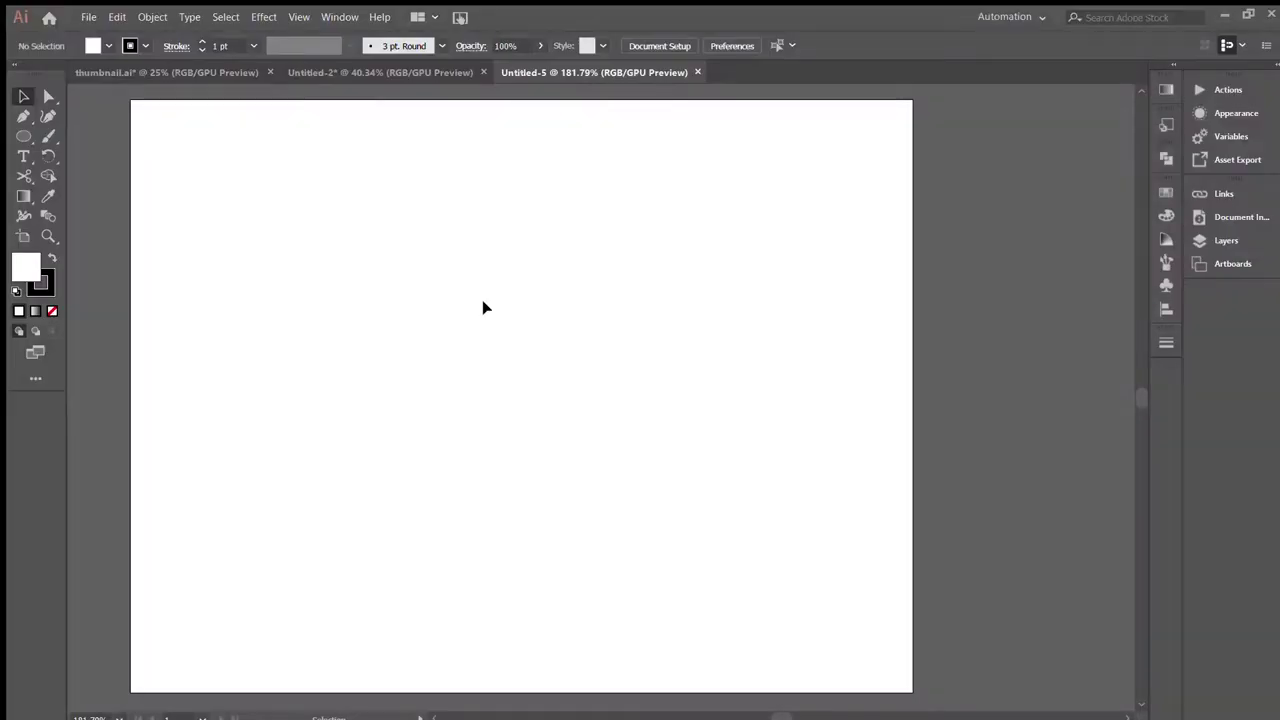
Add the text 'mobile doctor' at the page's top-left and scale it up
{"action": "key", "text": "t"}
{"action": "left_click", "coordinate": [439, 283]}
{"action": "type", "text": "mobile doctor"}
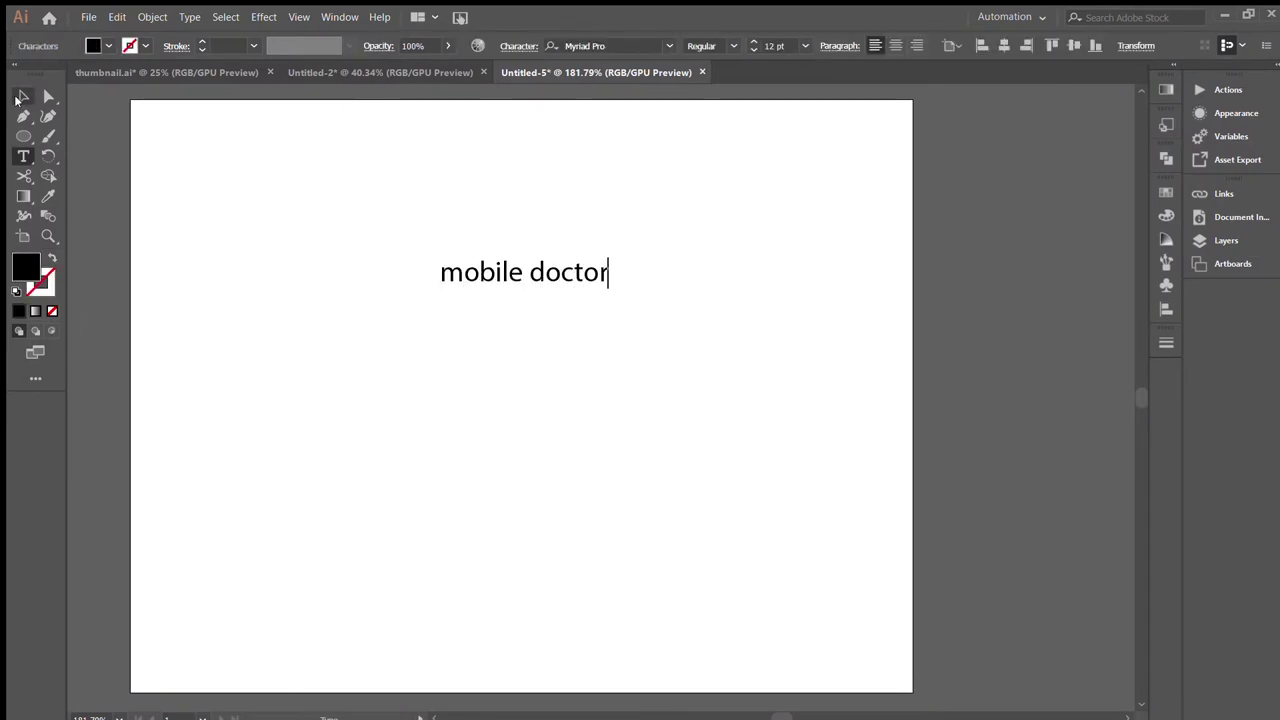
{"action": "left_click", "coordinate": [22, 96]}
{"action": "left_click_drag", "start_coordinate": [524, 286], "coordinate": [517, 297]}
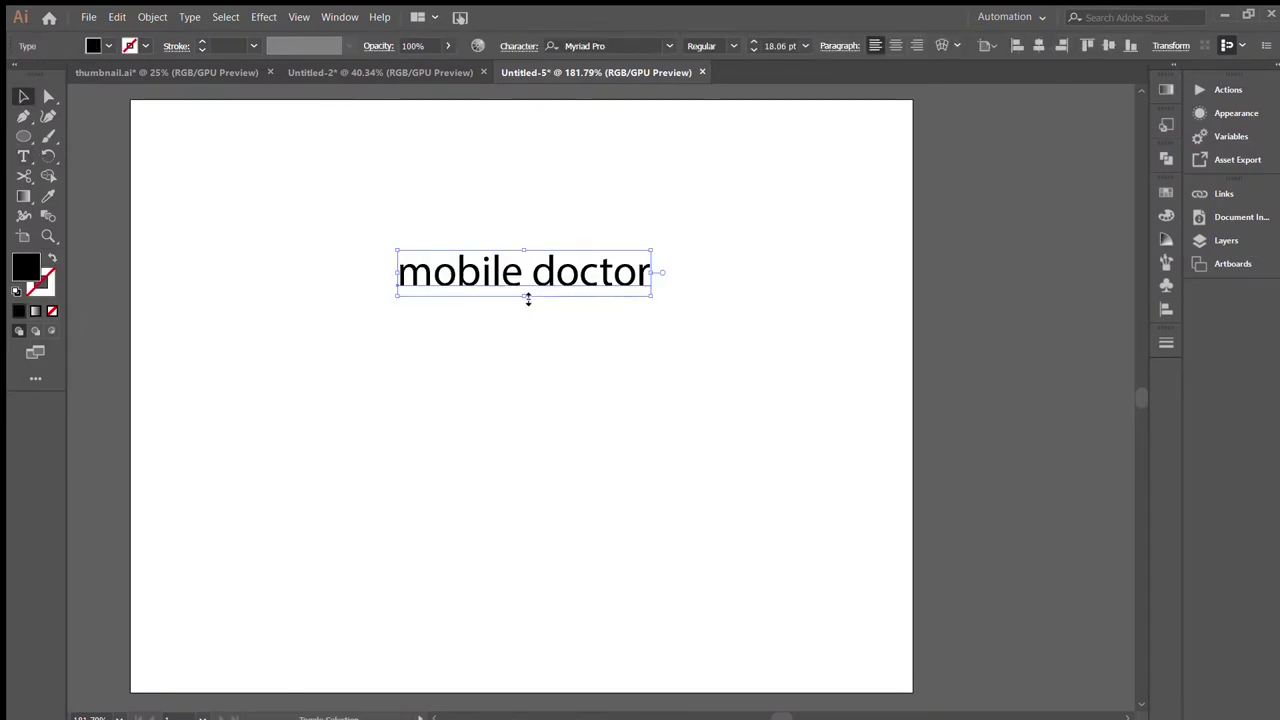
{"action": "left_click", "coordinate": [517, 331]}
Draw a black square below the text, narrow it, and swap fill and stroke
{"action": "key", "text": "l"}
{"action": "key", "text": "m"}
{"action": "left_click_drag", "start_coordinate": [357, 277], "coordinate": [629, 546]}
{"action": "key", "text": "v"}
{"action": "left_click_drag", "start_coordinate": [630, 414], "coordinate": [546, 430]}
{"action": "left_click", "coordinate": [47, 253]}
Make the rectangle a tall rounded phone body with a 3 pt stroke, expanded to a shape
{"action": "left_click_drag", "start_coordinate": [366, 287], "coordinate": [393, 316]}
{"action": "left_click", "coordinate": [201, 41]}
{"action": "left_click", "coordinate": [201, 41]}
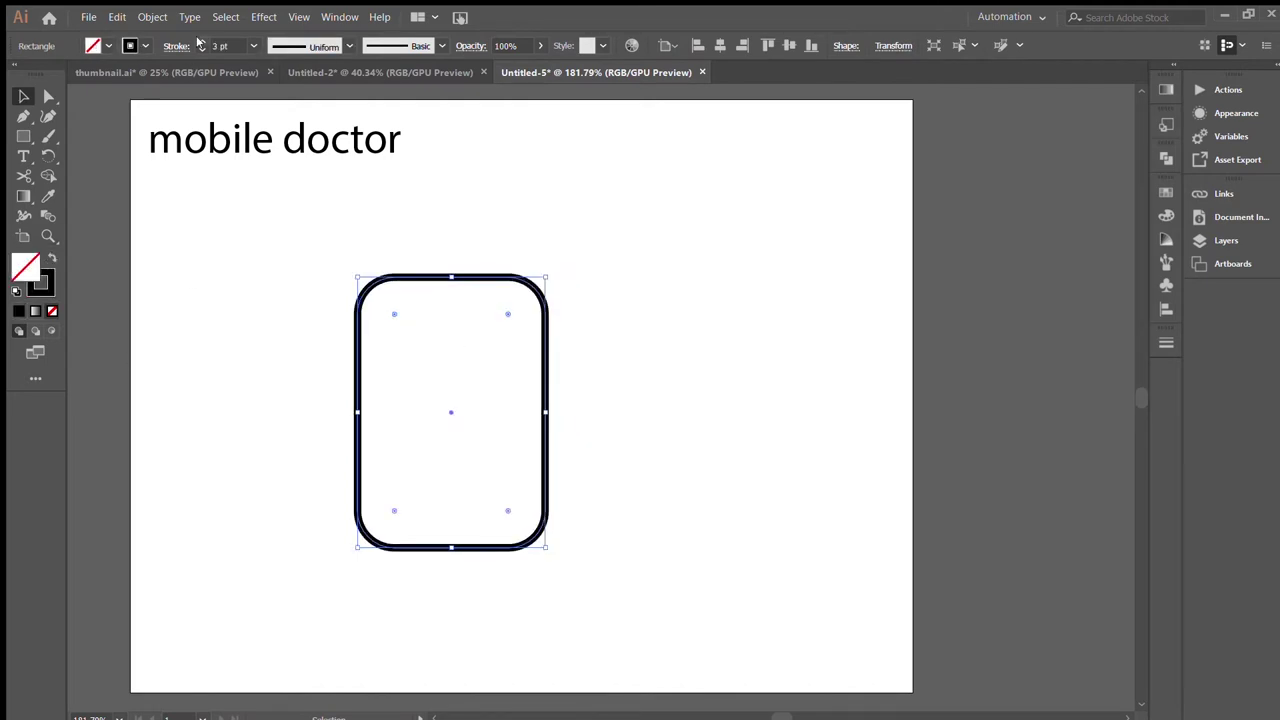
{"action": "left_click_drag", "start_coordinate": [505, 314], "coordinate": [511, 309]}
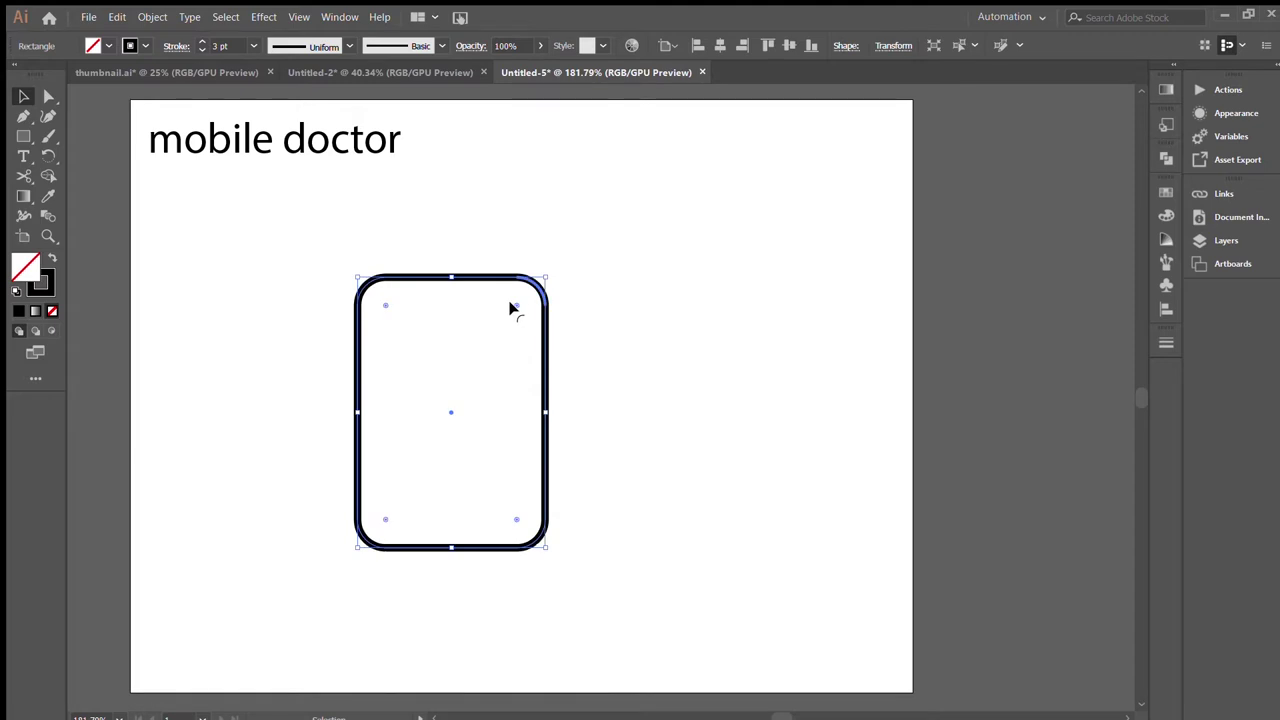
{"action": "left_click_drag", "start_coordinate": [451, 548], "coordinate": [451, 558]}
{"action": "left_click", "coordinate": [596, 401]}
{"action": "left_click", "coordinate": [545, 440]}
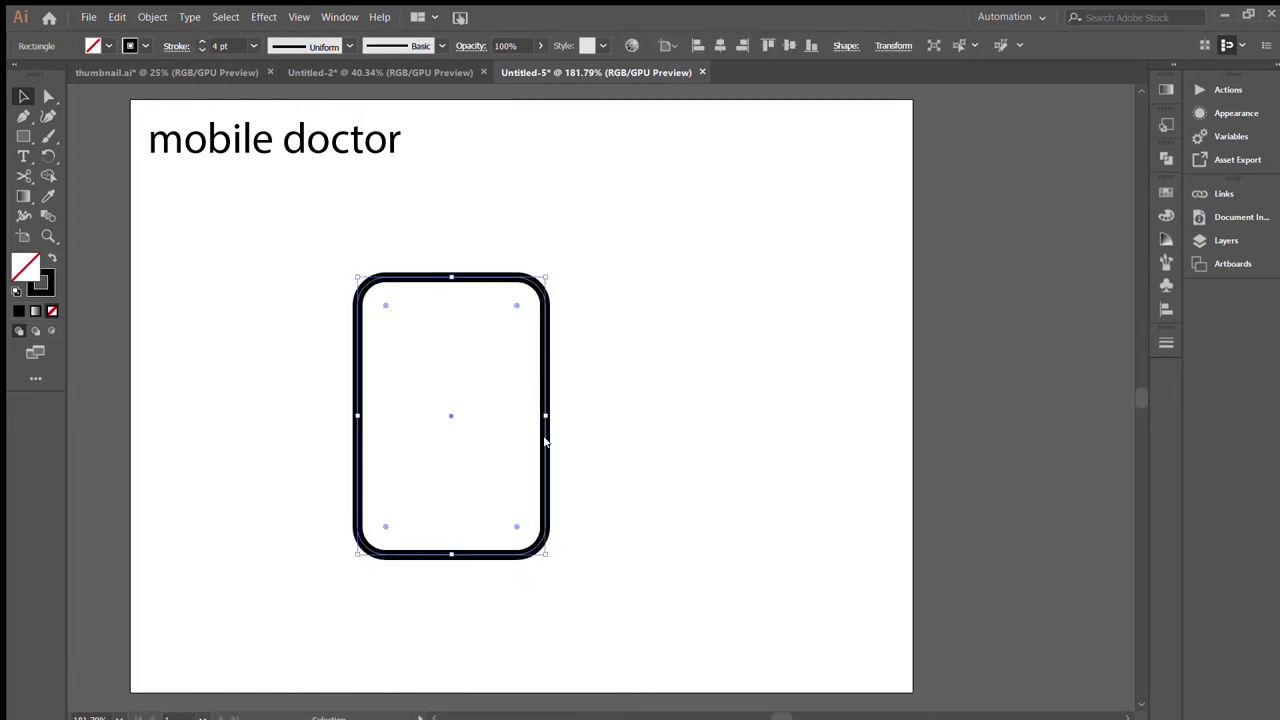
{"action": "key", "text": "ctrl+shift+o"}
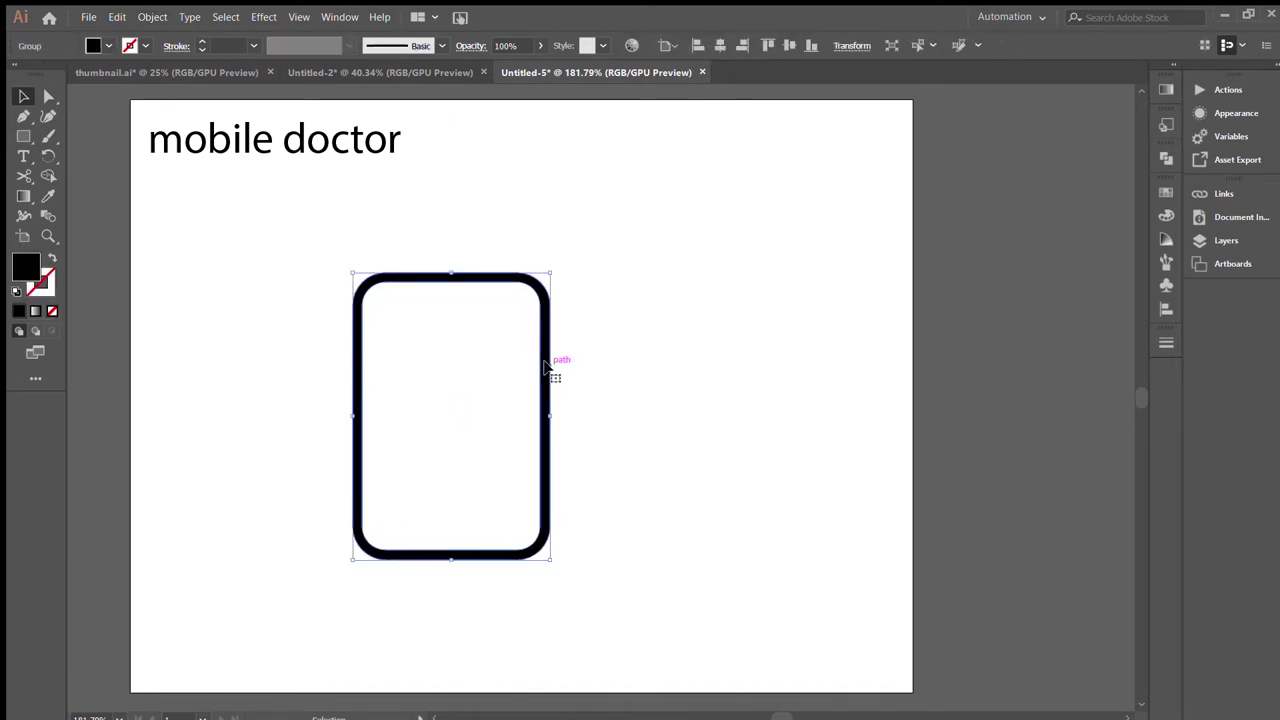
Draw a horizontal line across the middle and split the outline there with Shape Builder
{"action": "left_click", "coordinate": [329, 414]}
{"action": "left_click", "coordinate": [605, 413]}
{"action": "key", "text": "v"}
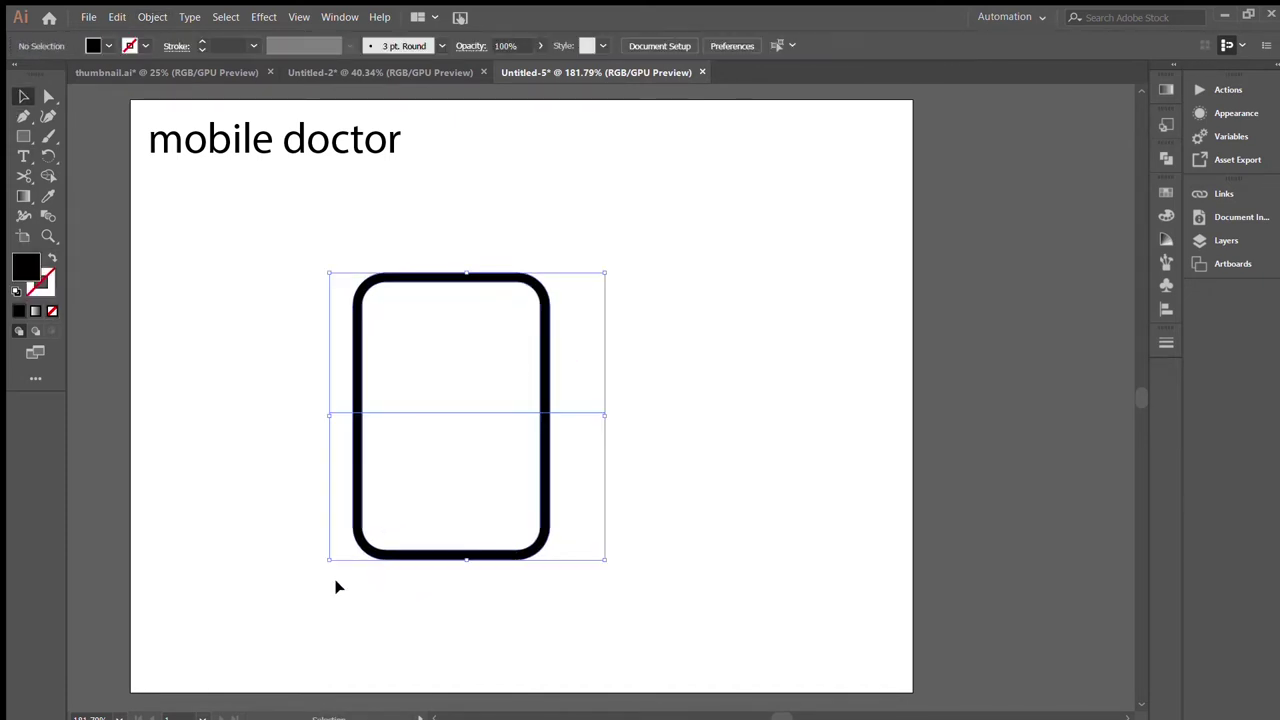
{"action": "key", "text": "shift+m"}
{"action": "key", "text": "ctrl+z"}
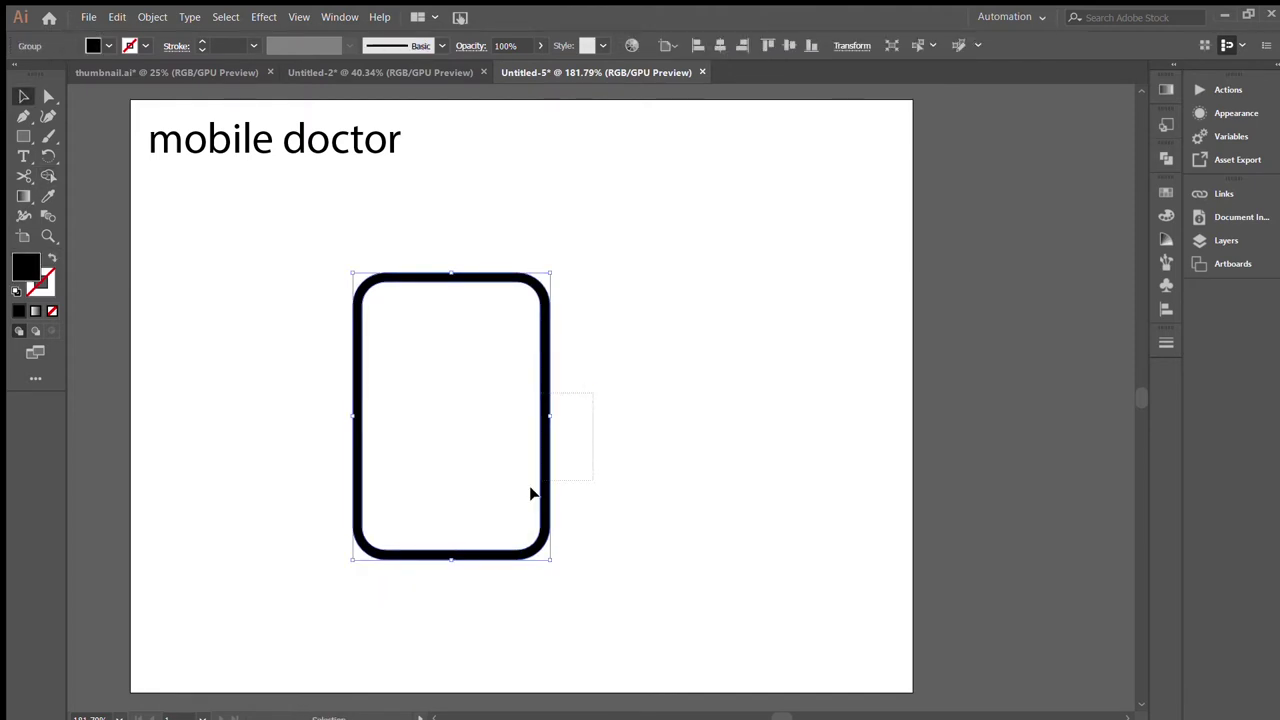
{"action": "key", "text": "ctrl+shift+z"}
{"action": "key", "text": "v"}
{"action": "left_click", "coordinate": [596, 450]}
Select the lower half of the phone outline and increase its stroke weight
{"action": "left_click", "coordinate": [443, 388]}
{"action": "left_click", "coordinate": [355, 434]}
{"action": "left_click", "coordinate": [432, 556]}
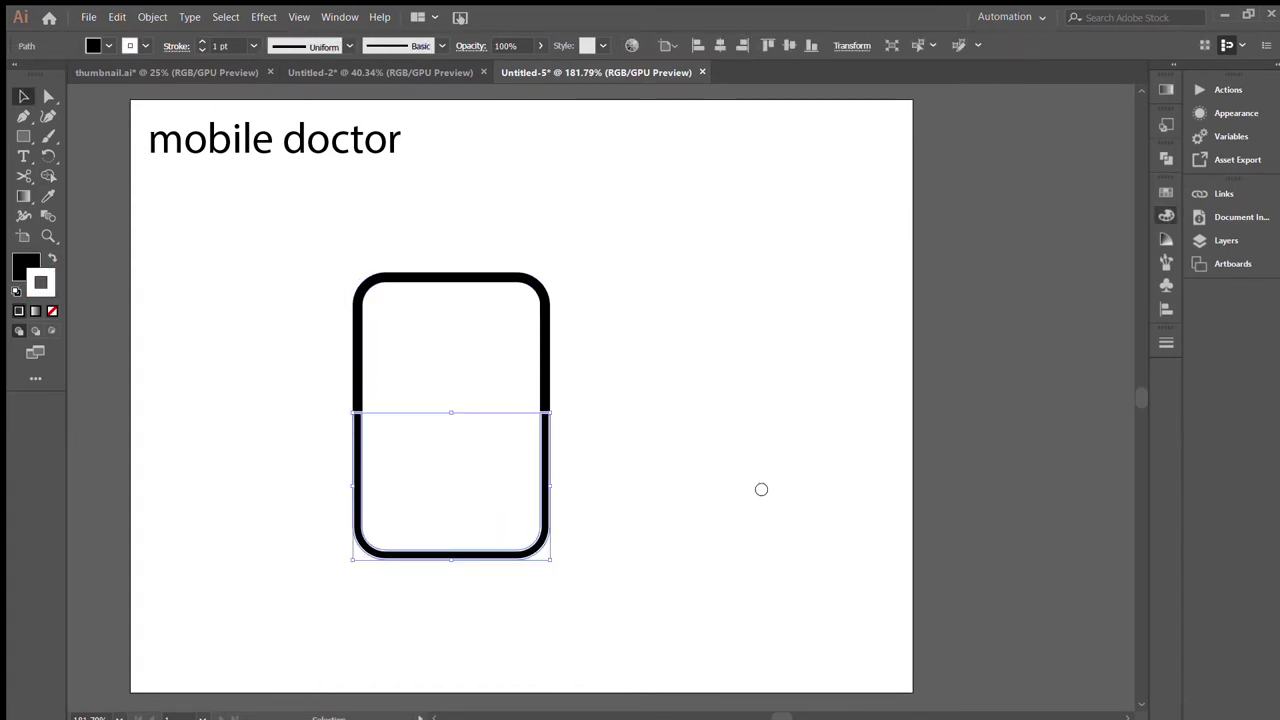
{"action": "left_click", "coordinate": [202, 41]}
{"action": "left_click", "coordinate": [692, 280]}
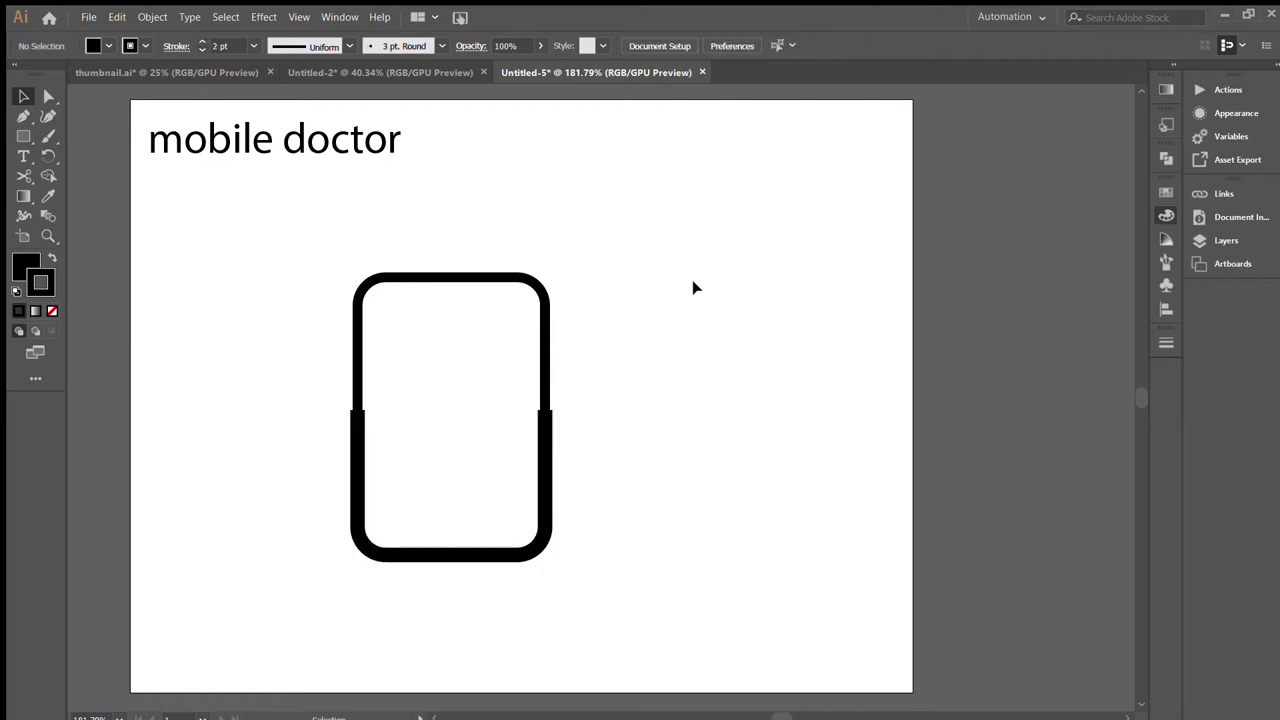
{"action": "left_click", "coordinate": [548, 445]}
{"action": "left_click", "coordinate": [201, 47]}
{"action": "left_click", "coordinate": [576, 322]}
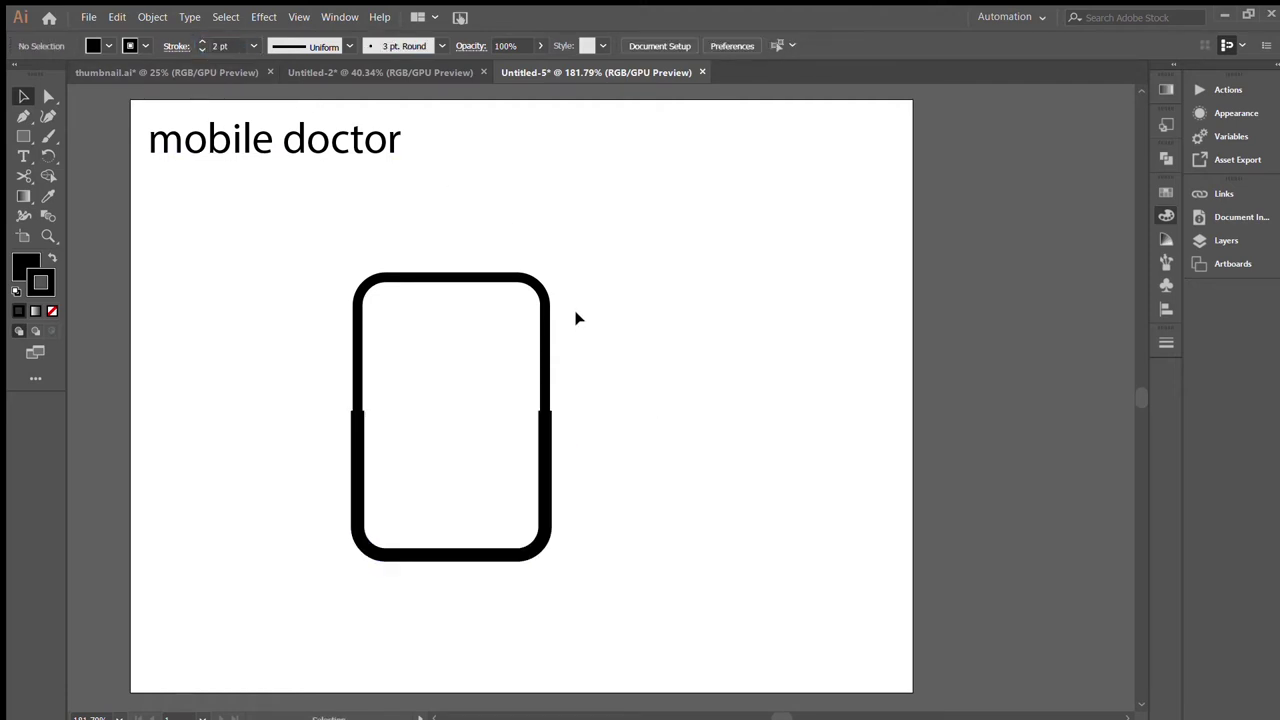
Shift the outline right and cut a gap in the top edge's centre using a rectangle
{"action": "key", "text": "v"}
{"action": "key", "text": "ctrl+a"}
{"action": "left_click_drag", "start_coordinate": [480, 277], "coordinate": [550, 277]}
{"action": "left_click", "coordinate": [730, 260]}
{"action": "key", "text": "m"}
{"action": "mouse_move", "coordinate": [521, 277]}
{"action": "left_mouse_down"}
{"action": "mouse_move", "coordinate": [530, 249]}
{"action": "mouse_move", "coordinate": [568, 230]}
{"action": "left_mouse_up"}
{"action": "key", "text": "ctrl+a"}
{"action": "key", "text": "shift+m"}
{"action": "left_click", "coordinate": [530, 253], "text": "alt"}
{"action": "key", "text": "v"}
{"action": "left_click", "coordinate": [525, 358]}
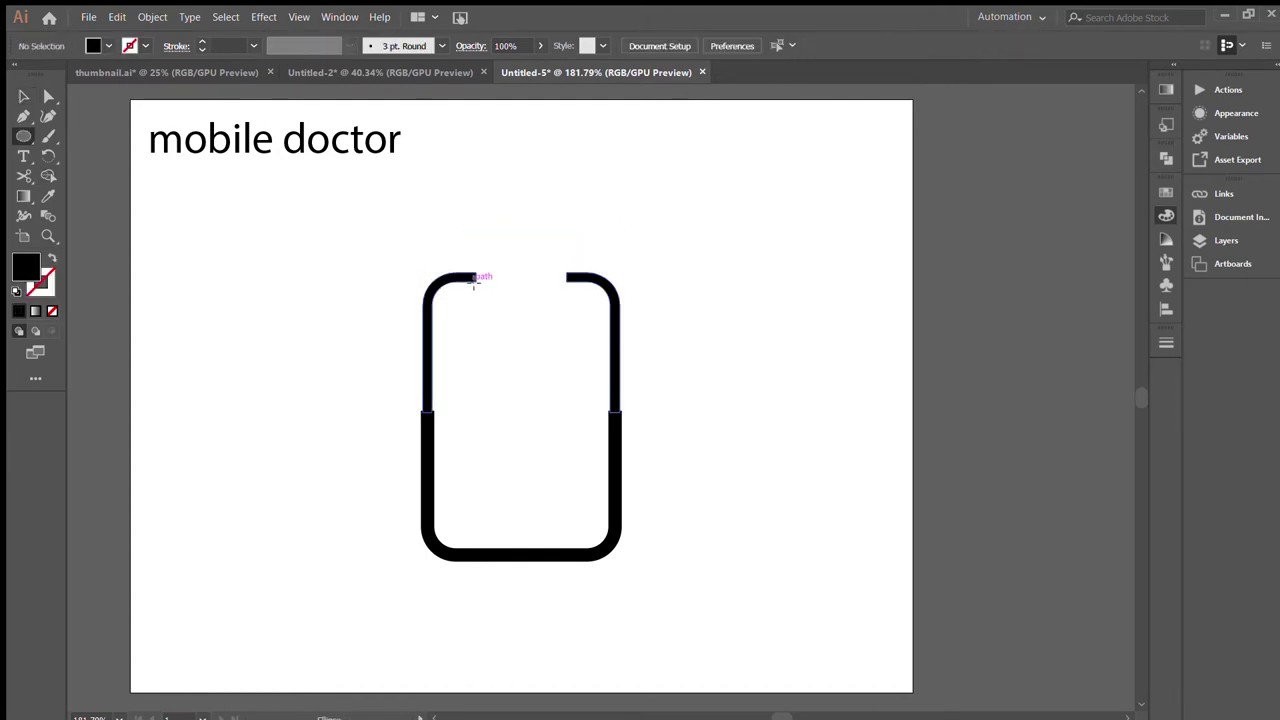
Align round dots onto both gap ends in Outline view, then return to Preview
{"action": "mouse_move", "coordinate": [474, 277]}
{"action": "left_mouse_down"}
{"action": "mouse_move", "coordinate": [577, 287]}
{"action": "mouse_move", "coordinate": [567, 280]}
{"action": "left_mouse_up"}
{"action": "key", "text": "ctrl+y"}
{"action": "scroll", "coordinate": [655, 369], "scroll_direction": "up", "scroll_amount": 5}
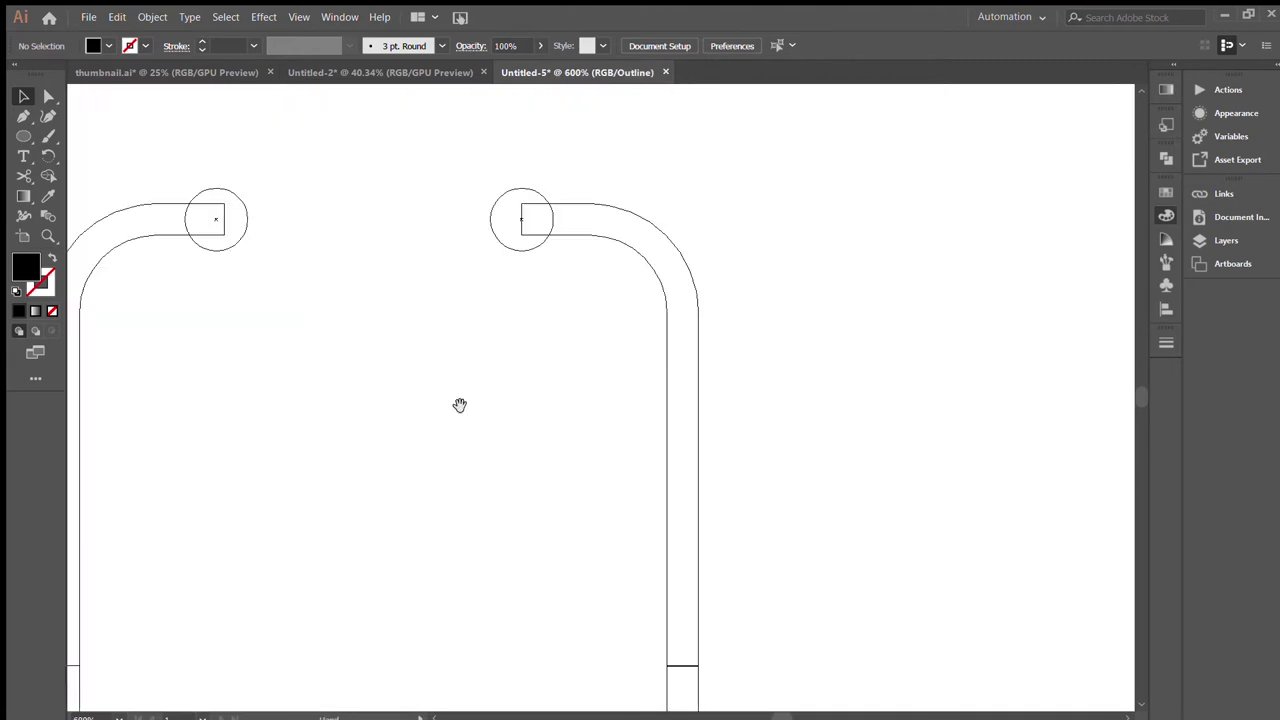
{"action": "left_click_drag", "start_coordinate": [604, 357], "coordinate": [616, 358]}
{"action": "left_click_drag", "start_coordinate": [522, 410], "coordinate": [524, 409]}
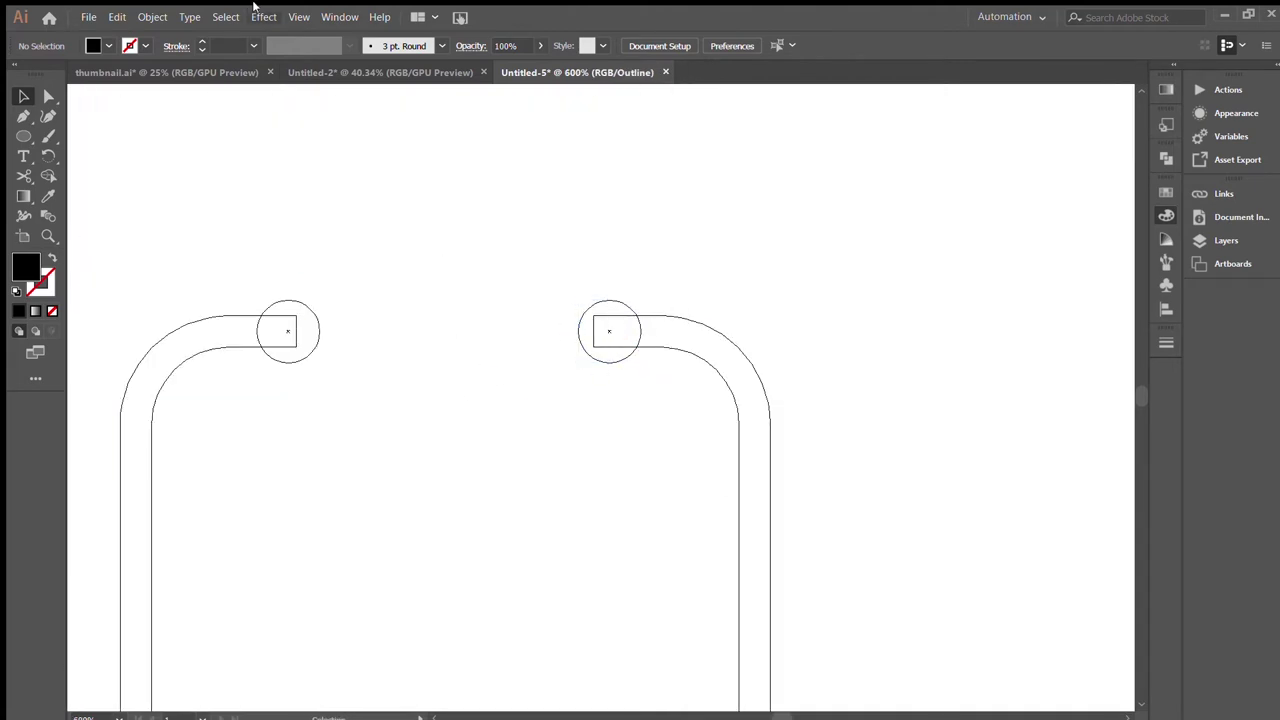
{"action": "left_click_drag", "start_coordinate": [307, 358], "coordinate": [306, 344]}
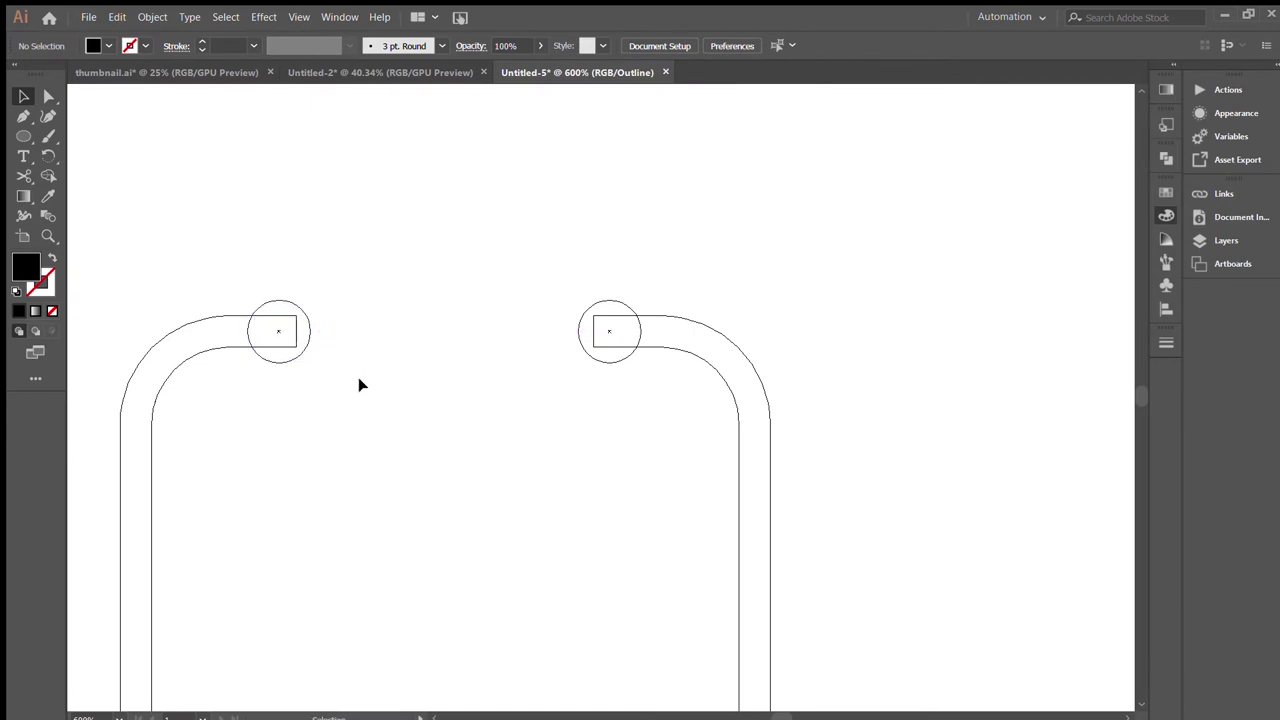
{"action": "key", "text": "ctrl+y"}
{"action": "key", "text": "ctrl+1"}
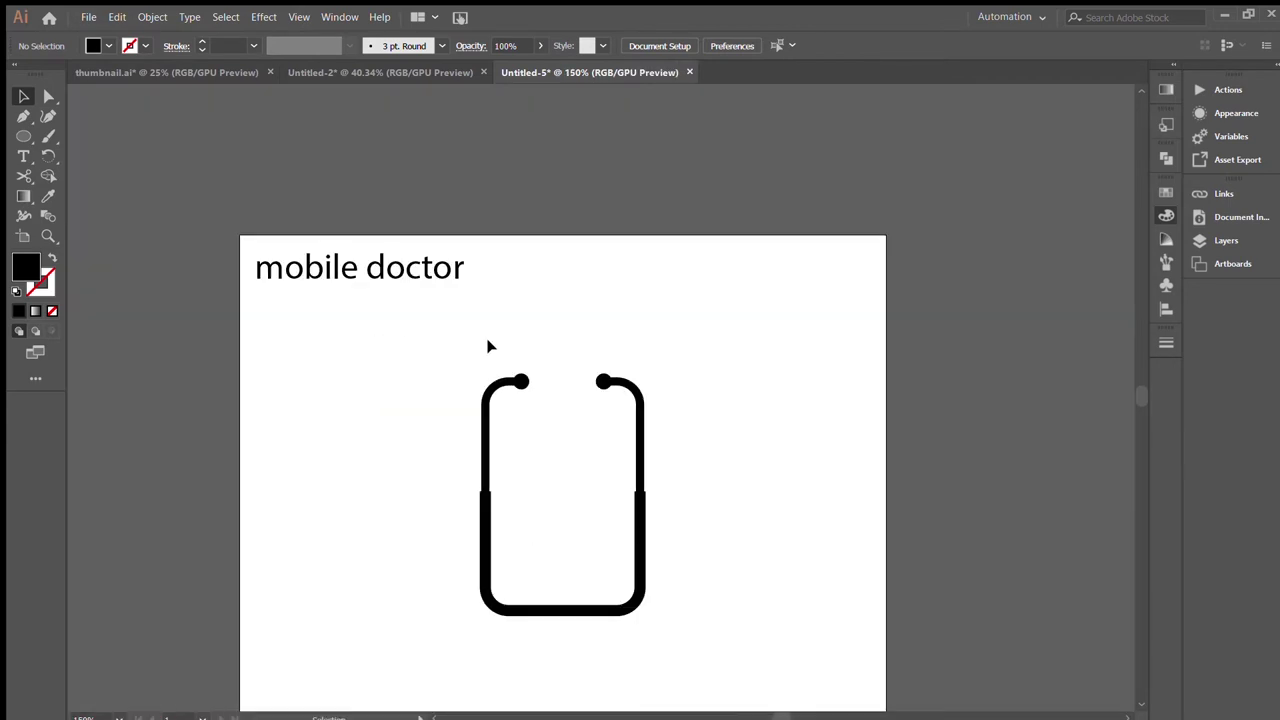
{"action": "left_click_drag", "start_coordinate": [604, 376], "coordinate": [604, 376]}
{"action": "left_click", "coordinate": [783, 389]}
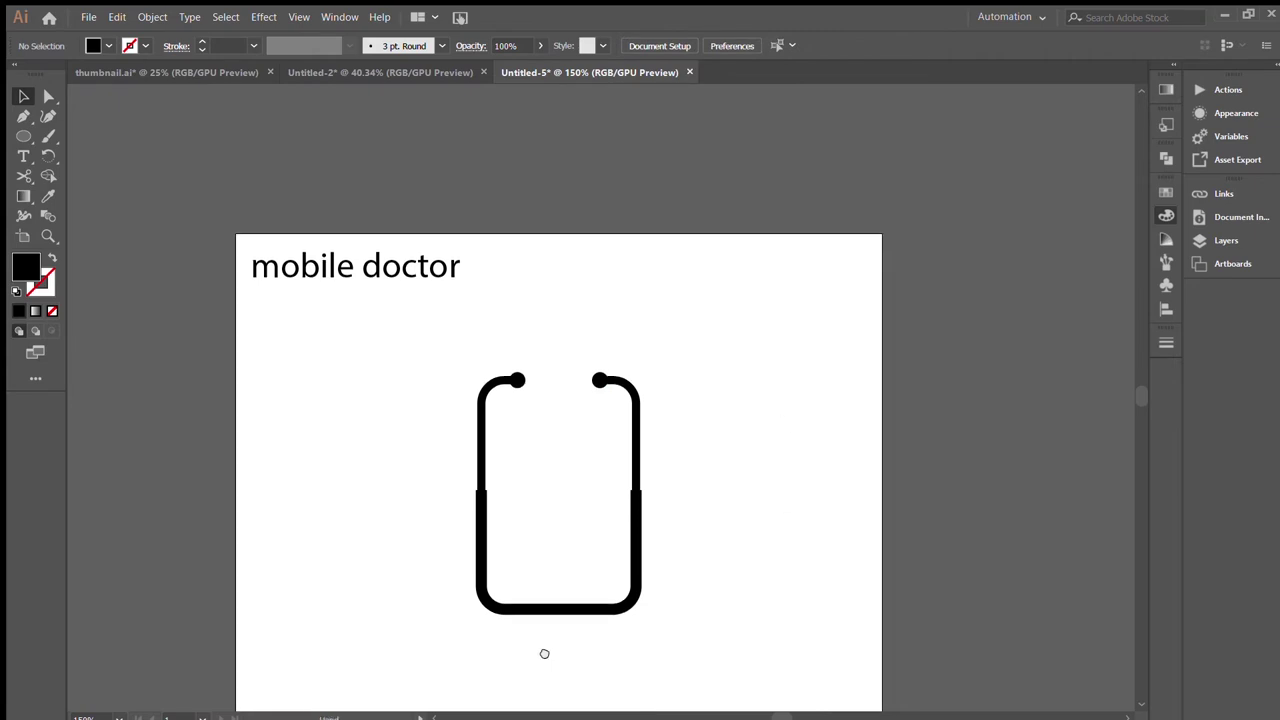
Draw a horizontal line across the phone near its bottom
{"action": "left_click_drag", "start_coordinate": [543, 651], "coordinate": [455, 572]}
{"action": "key", "text": "p"}
{"action": "left_click", "coordinate": [389, 472]}
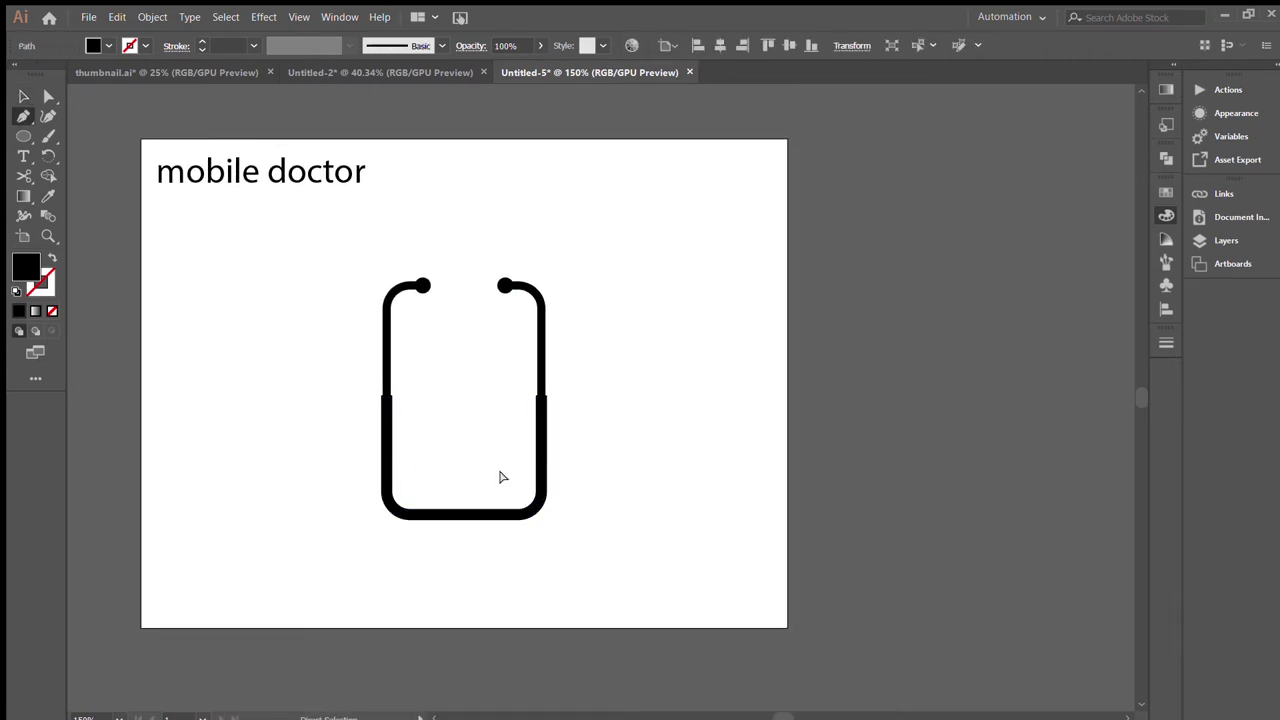
{"action": "left_click", "coordinate": [537, 472]}
{"action": "key", "text": "v"}
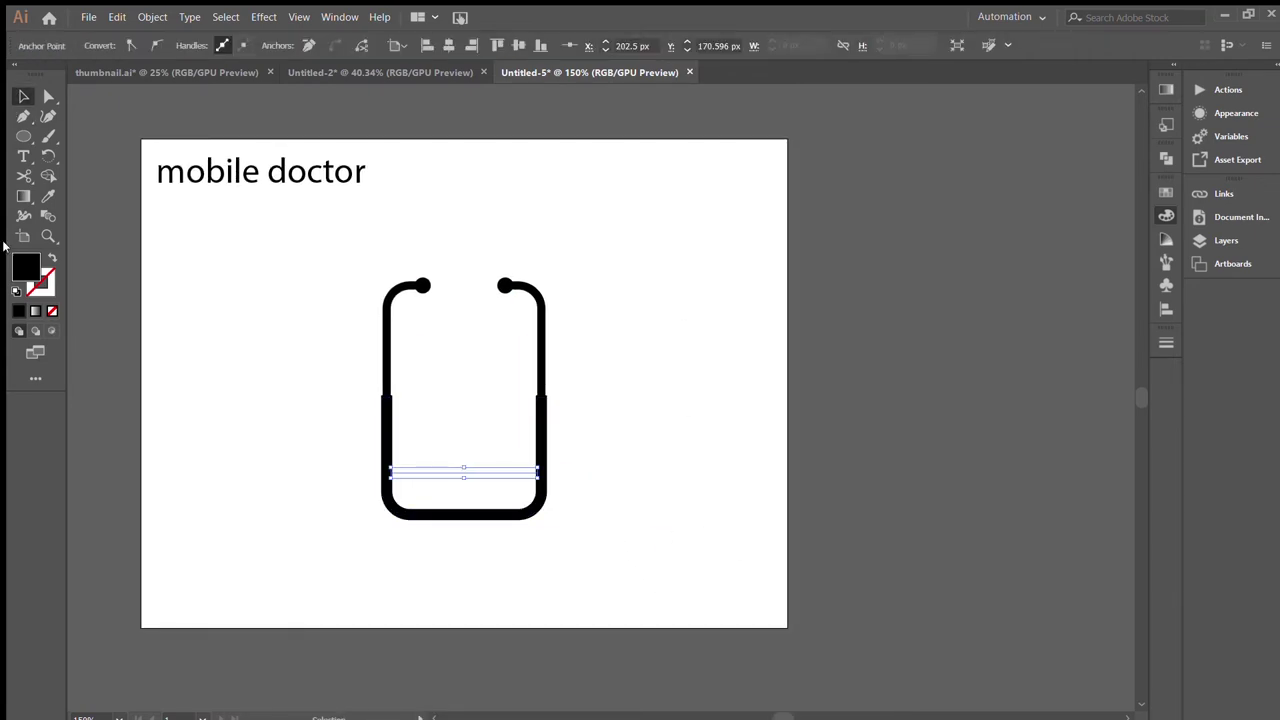
{"action": "key", "text": "shift+x"}
{"action": "left_click", "coordinate": [513, 405]}
Move the stethoscope to the page's left and make a black plus from two rectangles
{"action": "left_click_drag", "start_coordinate": [449, 491], "coordinate": [363, 583]}
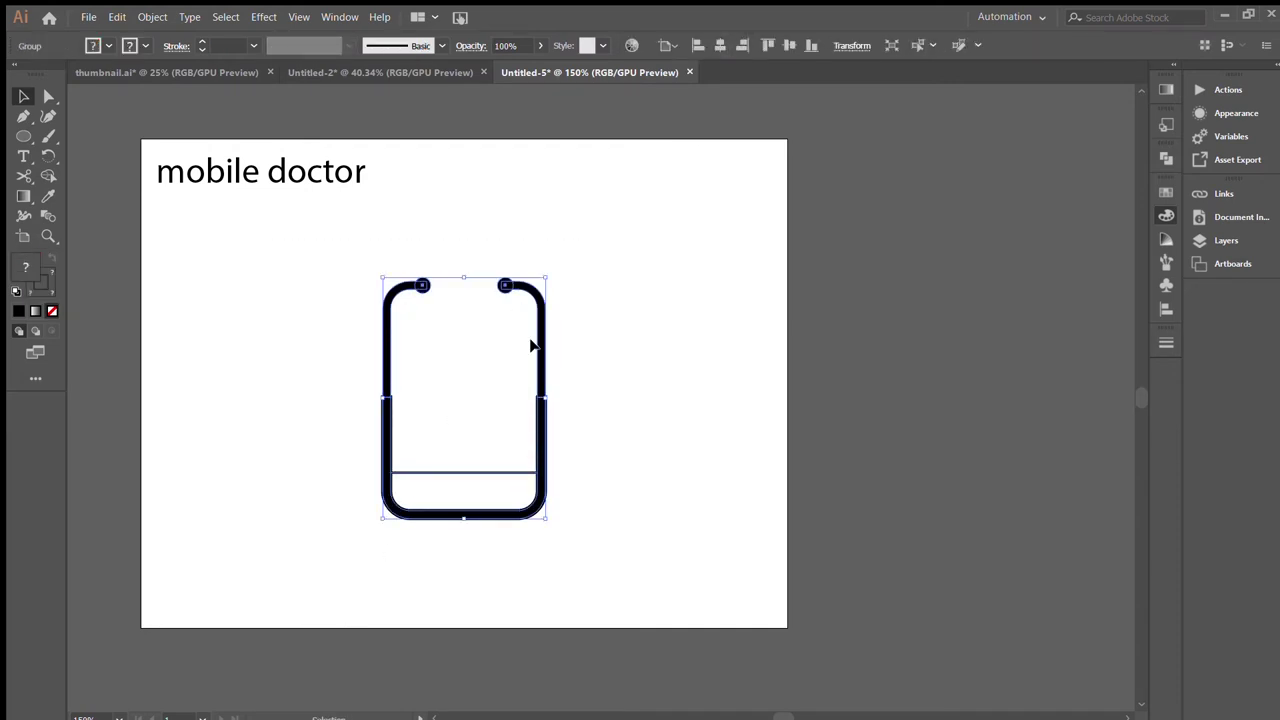
{"action": "left_click_drag", "start_coordinate": [540, 343], "coordinate": [356, 343]}
{"action": "left_click", "coordinate": [522, 421]}
{"action": "key", "text": "m"}
{"action": "mouse_move", "coordinate": [489, 293]}
{"action": "left_mouse_down"}
{"action": "mouse_move", "coordinate": [531, 420]}
{"action": "mouse_move", "coordinate": [533, 397]}
{"action": "left_mouse_up"}
{"action": "key", "text": "v"}
{"action": "mouse_move", "coordinate": [537, 289]}
{"action": "left_mouse_down"}
{"action": "mouse_move", "coordinate": [587, 401]}
{"action": "mouse_move", "coordinate": [589, 280]}
{"action": "left_mouse_up"}
{"action": "key", "text": "ctrl+z"}
{"action": "left_click", "coordinate": [52, 258]}
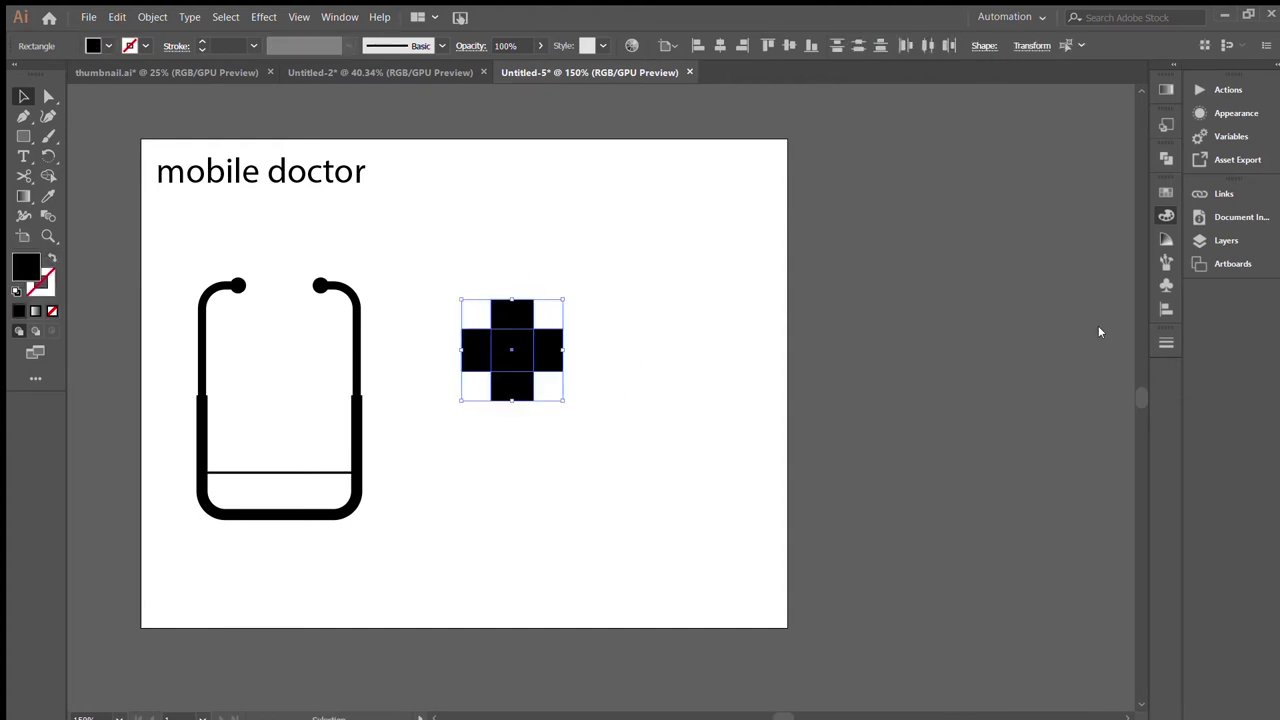
Turn the cross red, rebuild its vertical bar from a rotated copy, and group it
{"action": "key", "text": "comma"}
{"action": "left_click", "coordinate": [720, 45]}
{"action": "left_click", "coordinate": [789, 45]}
{"action": "left_click", "coordinate": [675, 330]}
{"action": "left_click", "coordinate": [465, 369]}
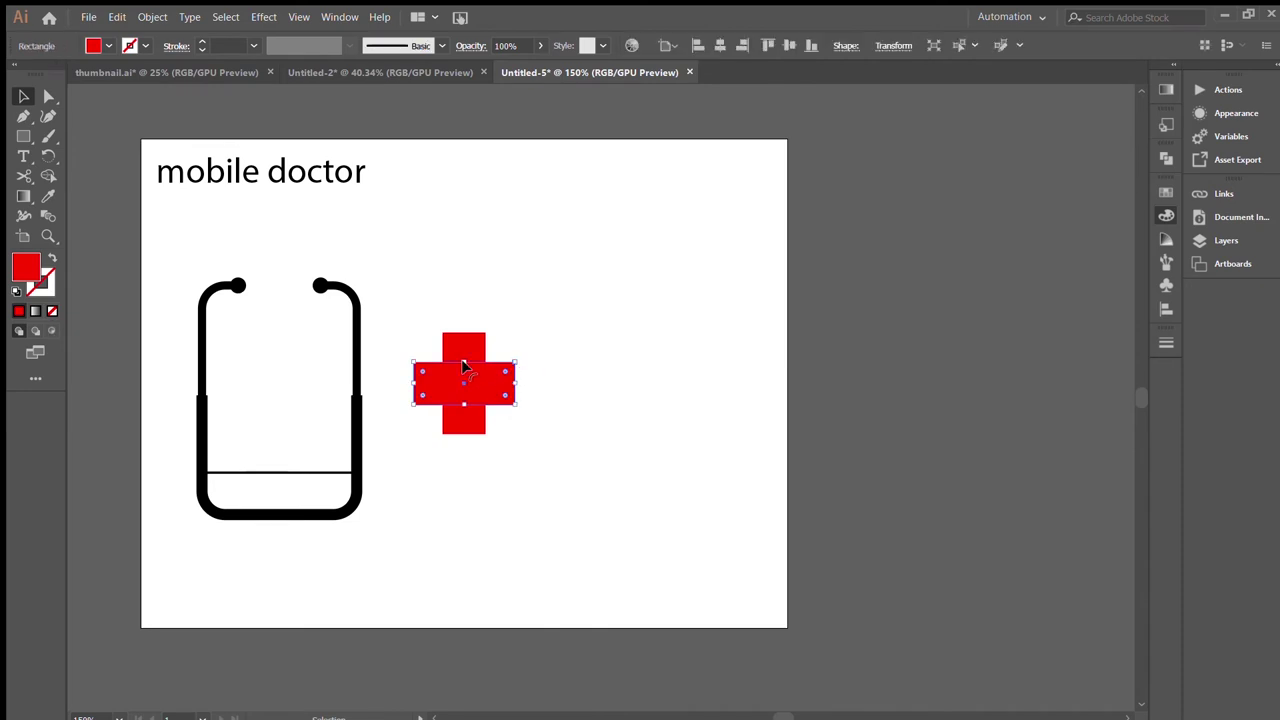
{"action": "left_click", "coordinate": [491, 334]}
{"action": "key", "text": "Delete"}
{"action": "left_click", "coordinate": [494, 368]}
{"action": "left_click_drag", "start_coordinate": [490, 436], "coordinate": [527, 451]}
{"action": "left_click_drag", "start_coordinate": [528, 366], "coordinate": [408, 494]}
{"action": "key", "text": "ctrl+g"}
Centre the red cross on the stethoscope and shrink it to fit inside the phone
{"action": "left_click_drag", "start_coordinate": [470, 400], "coordinate": [285, 400]}
{"action": "left_click", "coordinate": [356, 437], "text": "shift"}
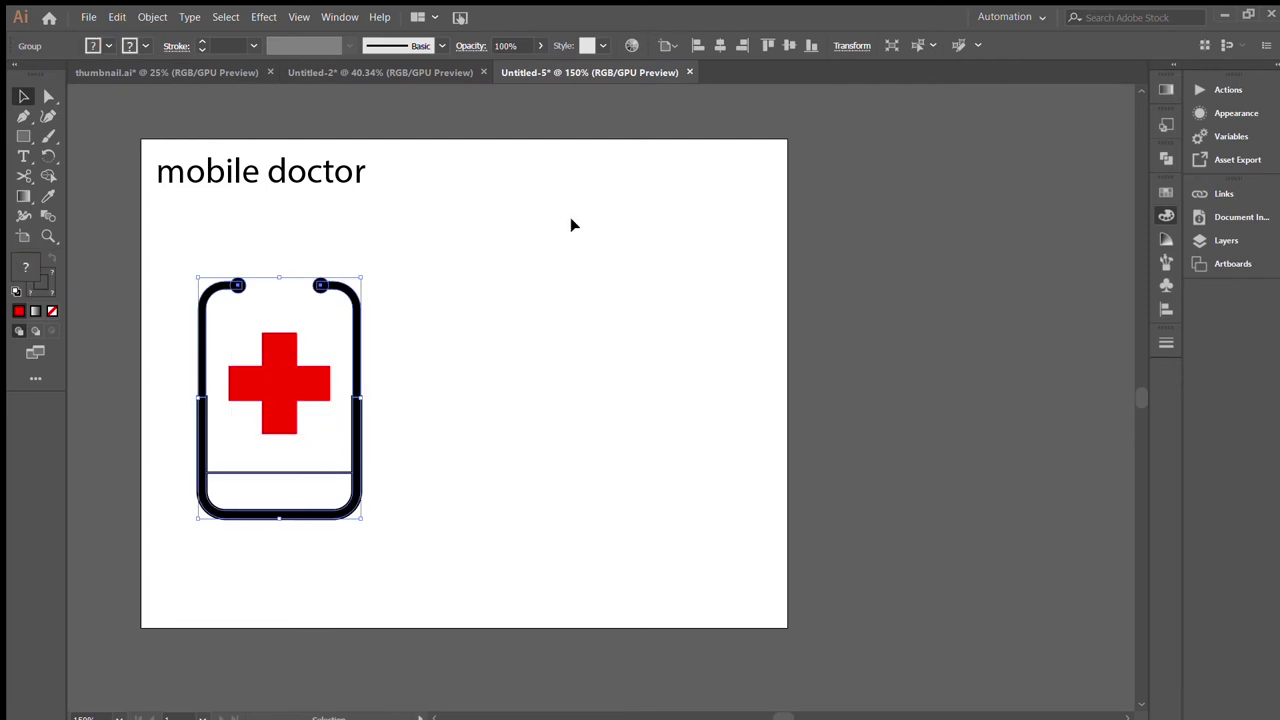
{"action": "left_click", "coordinate": [719, 45]}
{"action": "left_click", "coordinate": [480, 372]}
{"action": "left_click_drag", "start_coordinate": [515, 332], "coordinate": [502, 342]}
{"action": "left_click", "coordinate": [604, 354]}
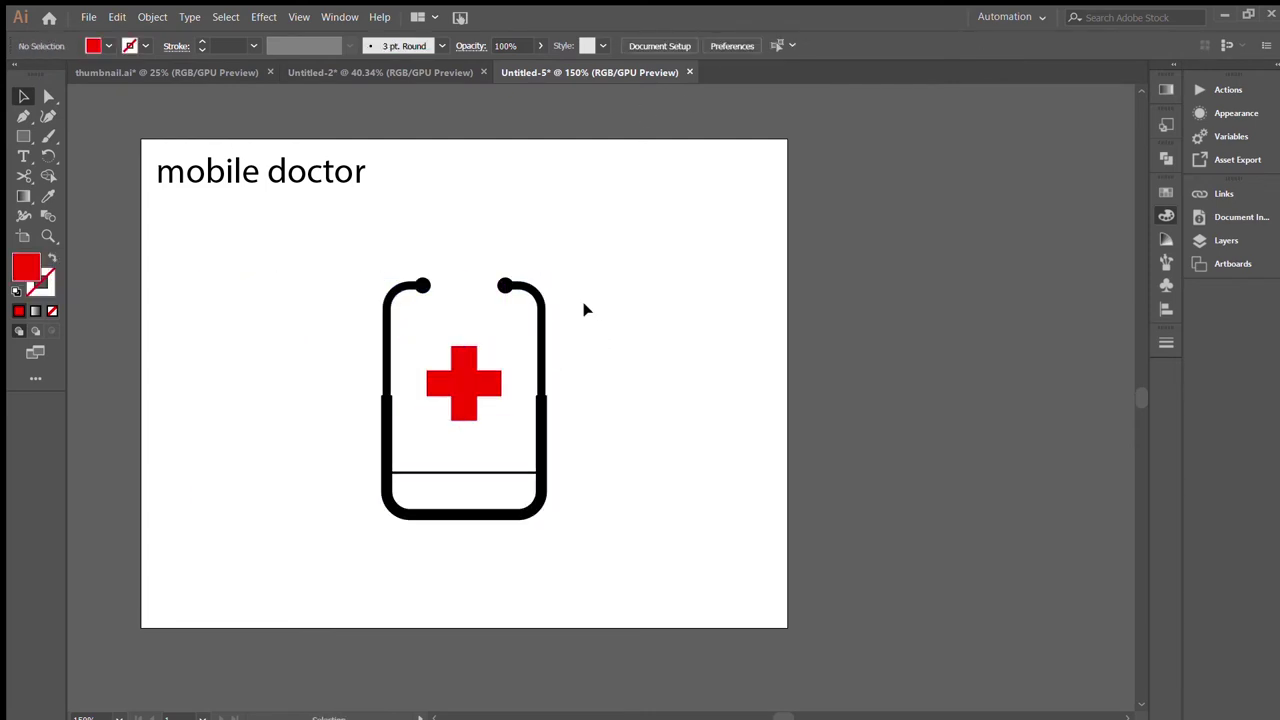
Shrink the stethoscope-and-cross group and move it to the left
{"action": "mouse_move", "coordinate": [374, 534]}
{"action": "left_mouse_down"}
{"action": "mouse_move", "coordinate": [408, 523]}
{"action": "mouse_move", "coordinate": [311, 519]}
{"action": "left_mouse_up"}
{"action": "left_click_drag", "start_coordinate": [447, 519], "coordinate": [370, 464]}
{"action": "left_click", "coordinate": [380, 446]}
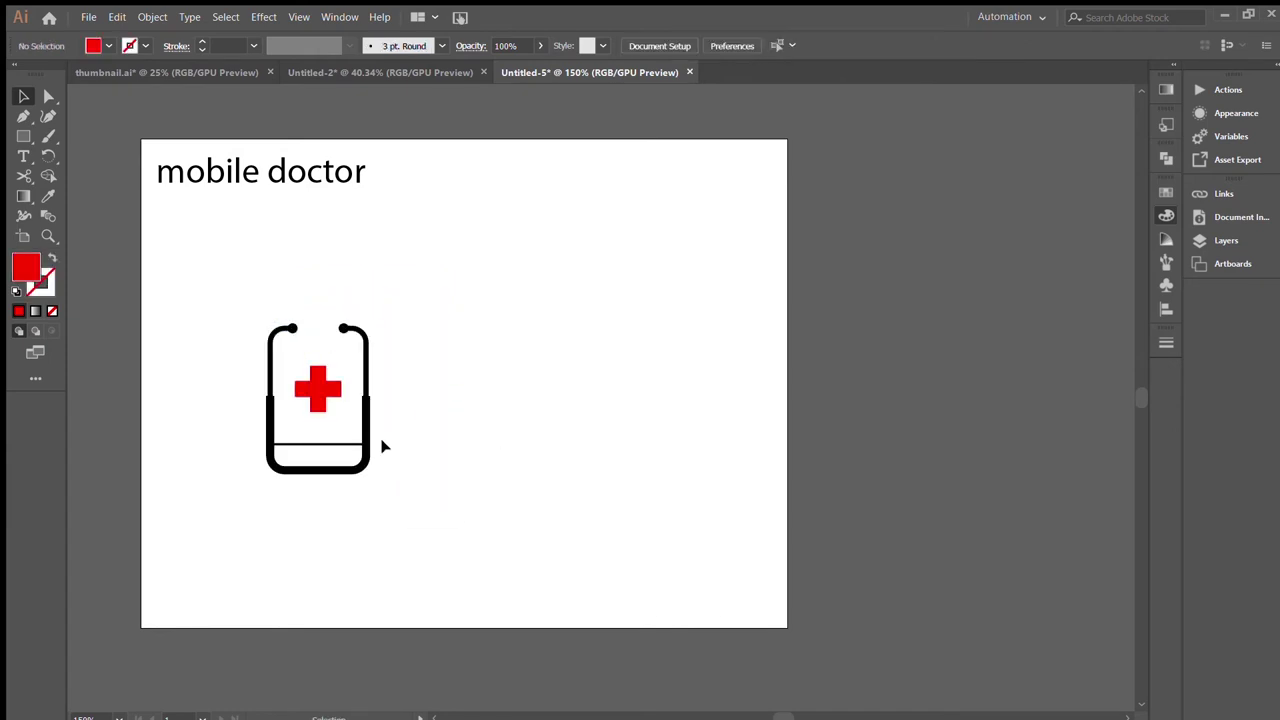
{"action": "key", "text": "ctrl+z"}
{"action": "key", "text": "ctrl+z"}
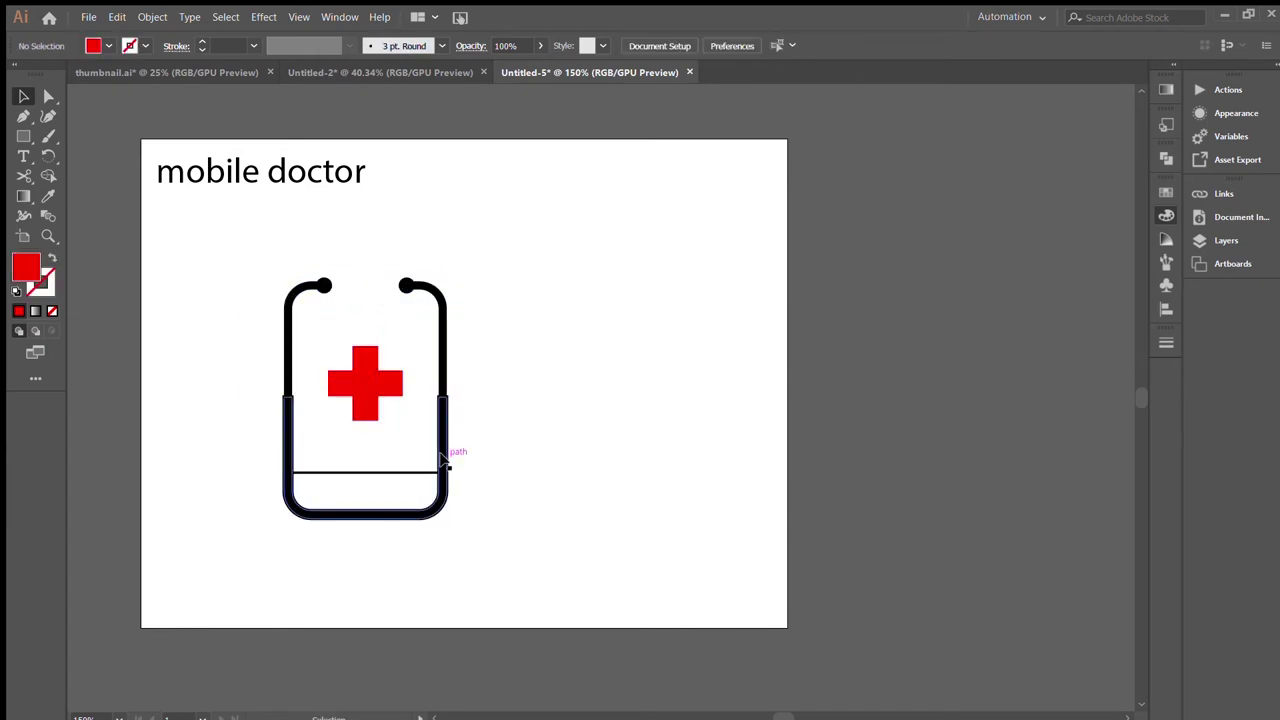
{"action": "key", "text": "ctrl+z"}
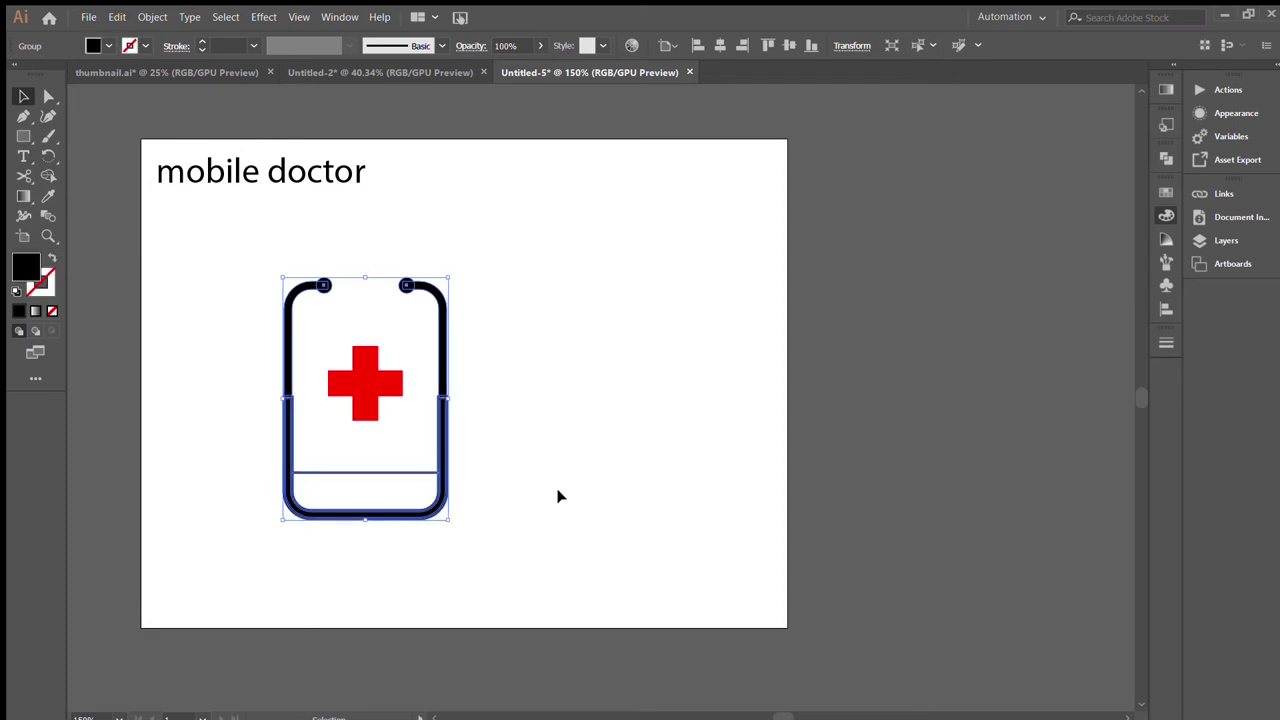
{"action": "key", "text": "ctrl+y"}
{"action": "key", "text": "ctrl+y"}
{"action": "key", "text": "ctrl+shift+z"}
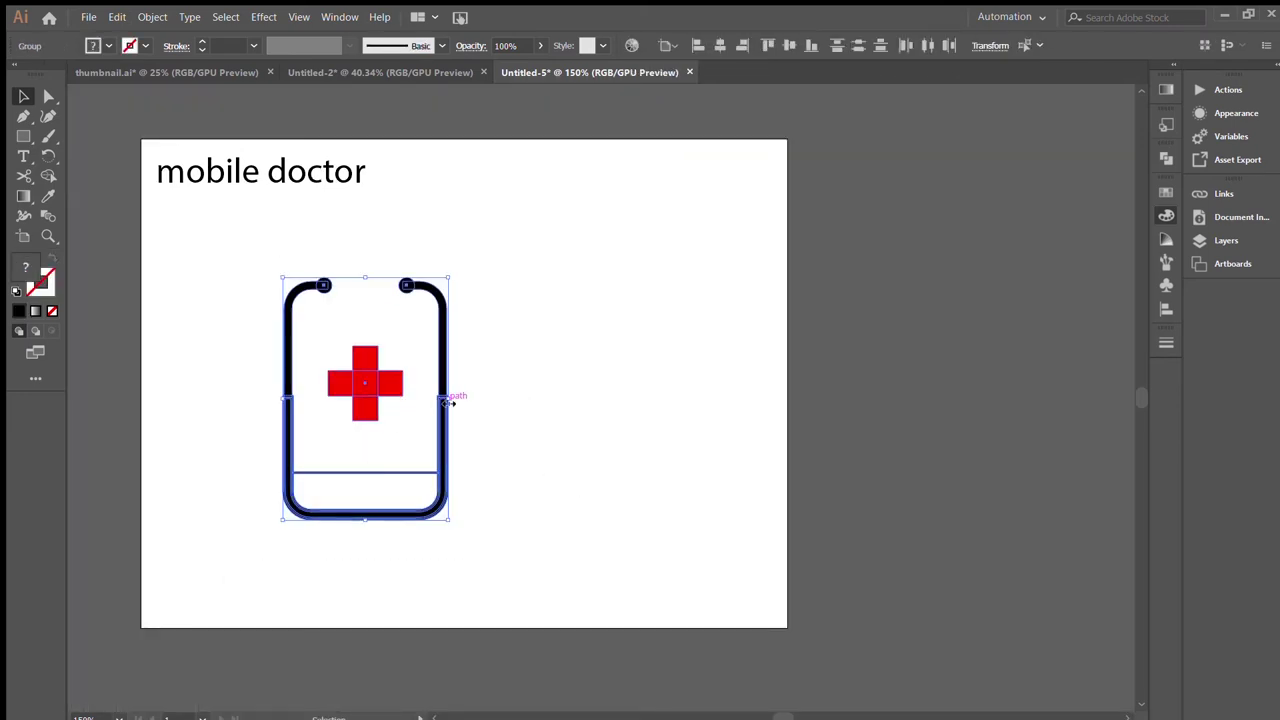
{"action": "left_click_drag", "start_coordinate": [449, 401], "coordinate": [348, 412]}
{"action": "left_click", "coordinate": [418, 425]}
Add 'Mobiledoctor' text right of the logo and set it to Montserrat Bold
{"action": "key", "text": "t"}
{"action": "left_click", "coordinate": [484, 350]}
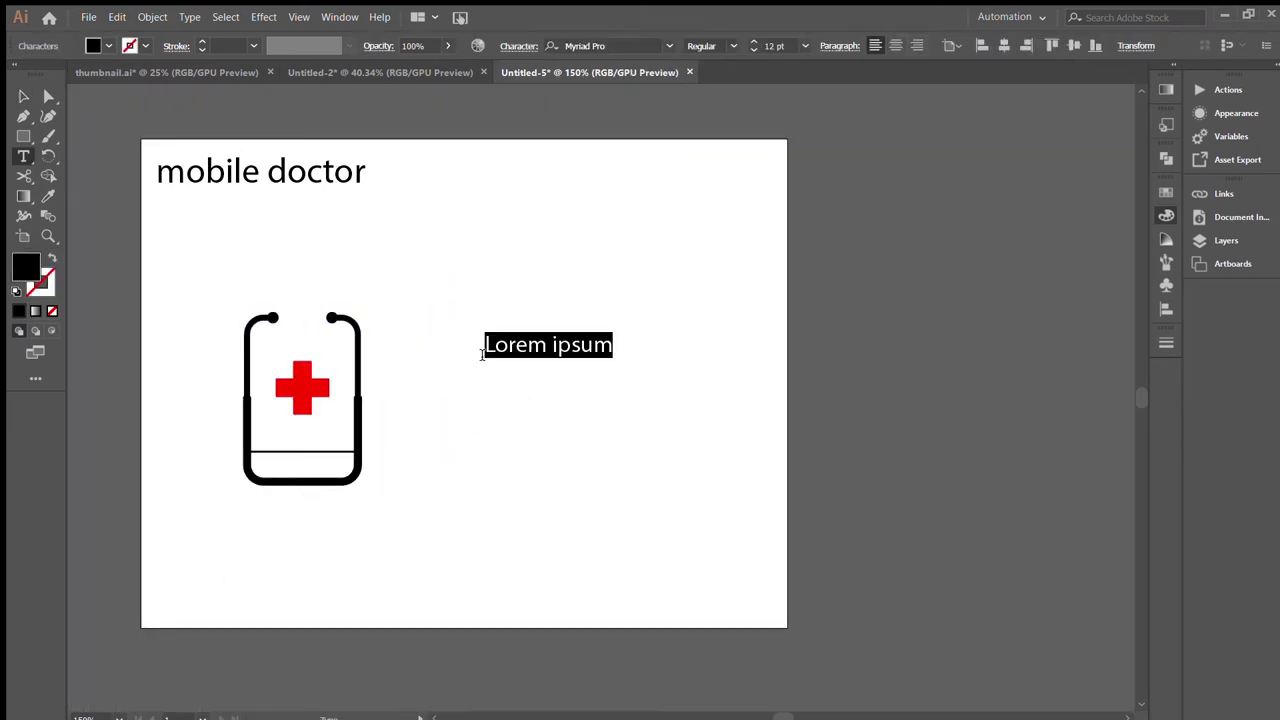
{"action": "type", "text": "Mobiledoctor"}
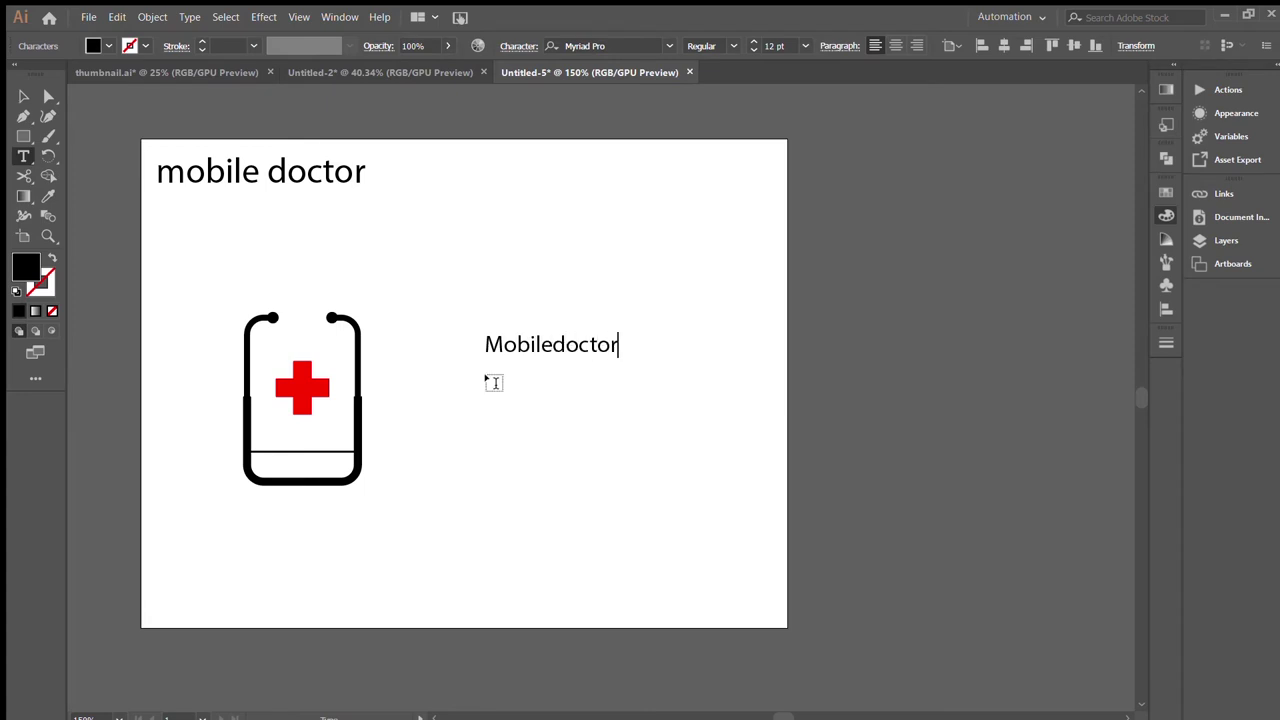
{"action": "key", "text": "Escape"}
{"action": "left_click", "coordinate": [627, 47]}
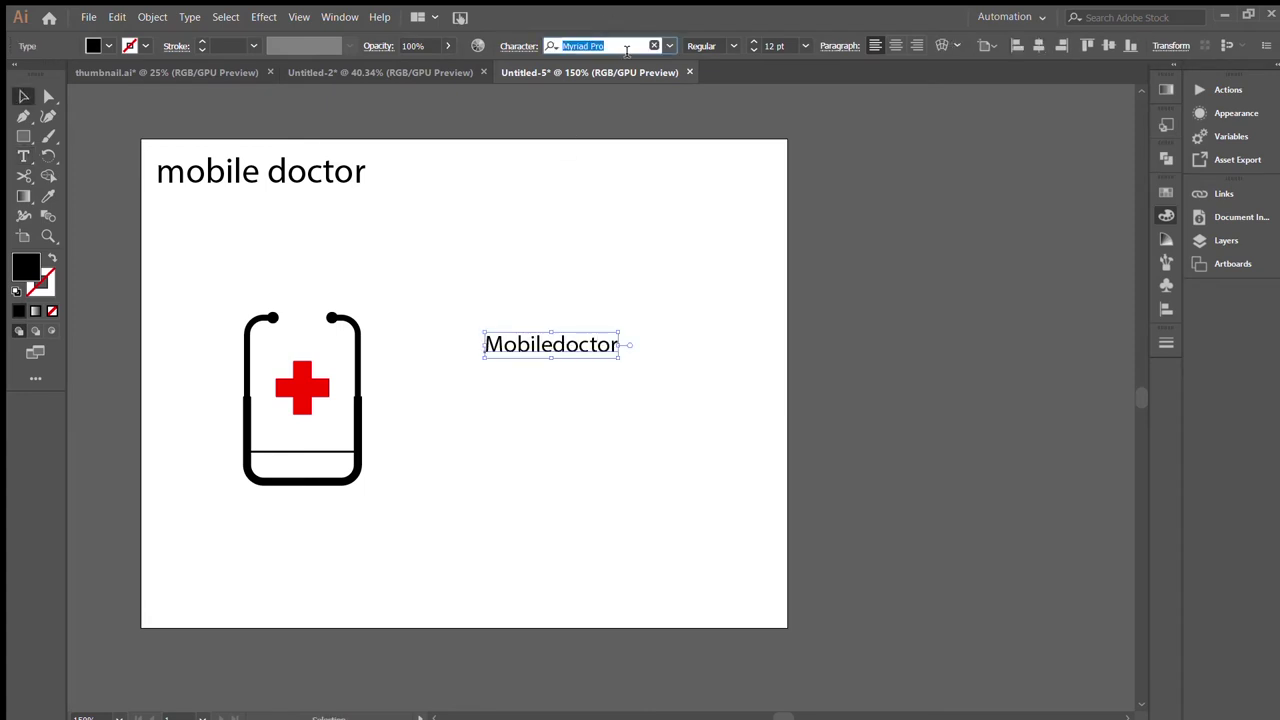
{"action": "key", "text": "Down"}
{"action": "key", "text": "Down"}
{"action": "key", "text": "Down"}
{"action": "key", "text": "Down"}
{"action": "key", "text": "Return"}
Make 'doctor' Regular weight, scale the text about 2.4 times, and place it beside the icon
{"action": "double_click", "coordinate": [596, 347]}
{"action": "left_click", "coordinate": [733, 46]}
{"action": "left_click", "coordinate": [724, 62]}
{"action": "key", "text": "Escape"}
{"action": "mouse_move", "coordinate": [566, 358]}
{"action": "left_mouse_down"}
{"action": "mouse_move", "coordinate": [570, 397]}
{"action": "mouse_move", "coordinate": [569, 380]}
{"action": "mouse_move", "coordinate": [540, 395]}
{"action": "left_mouse_up"}
{"action": "left_click", "coordinate": [620, 458]}
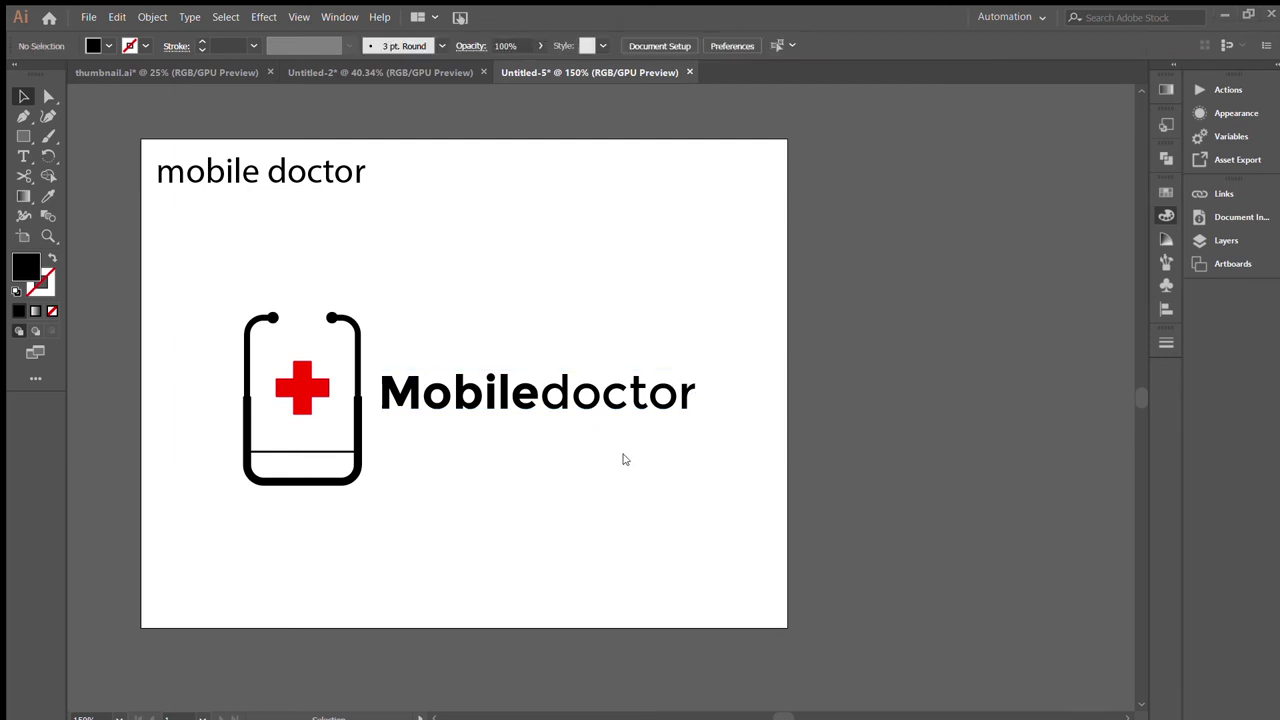
{"action": "left_click", "coordinate": [360, 440]}
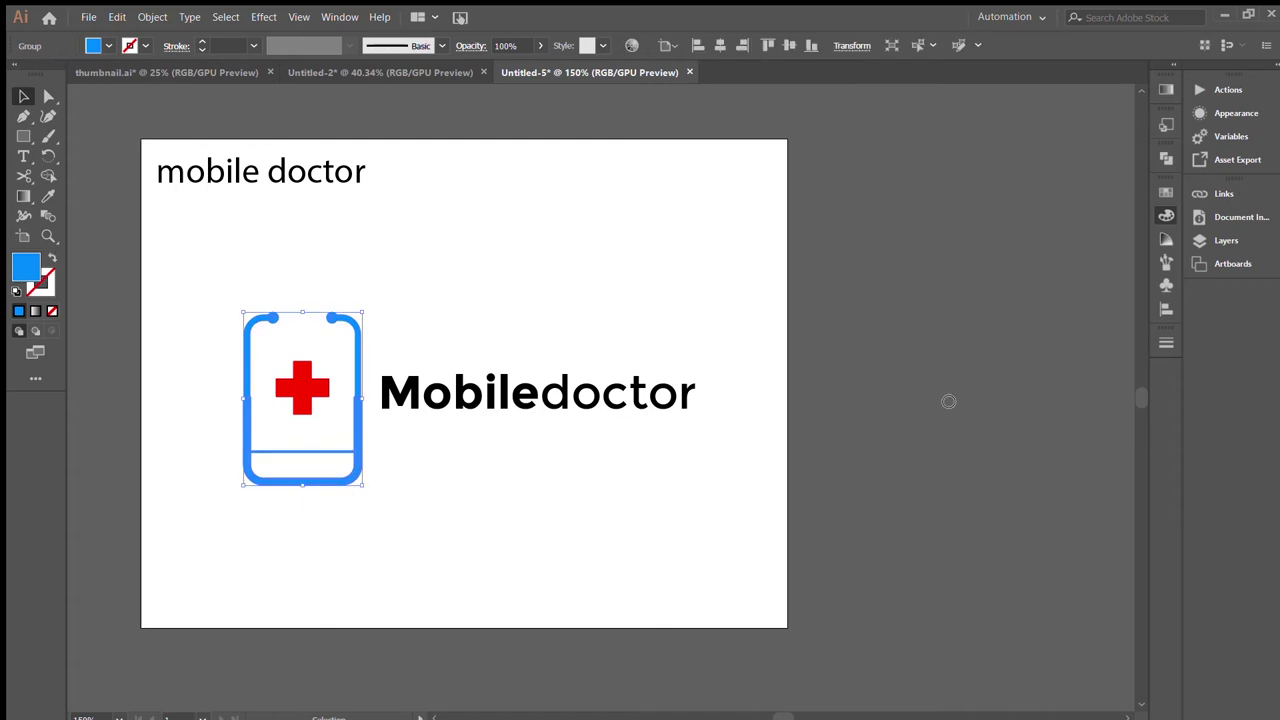
Make the icon dark blue and colour the word 'Mobile' the same blue
{"action": "left_click", "coordinate": [620, 542]}
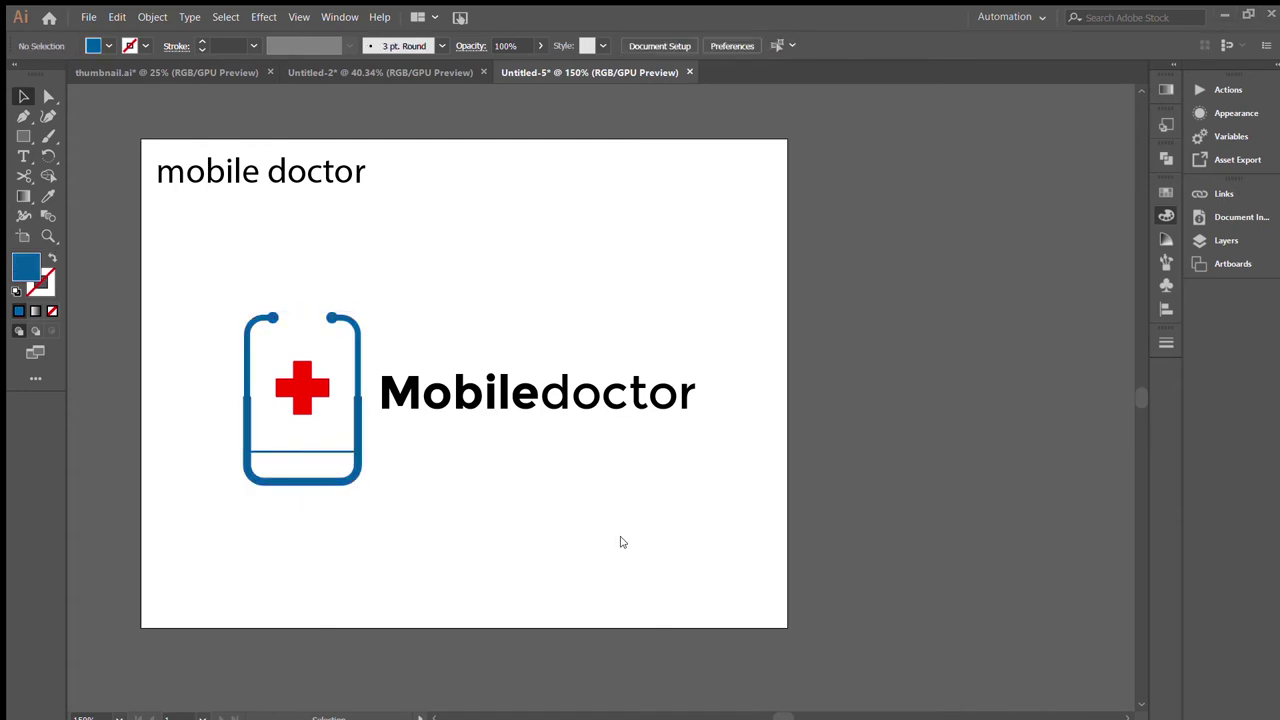
{"action": "left_click", "coordinate": [316, 397]}
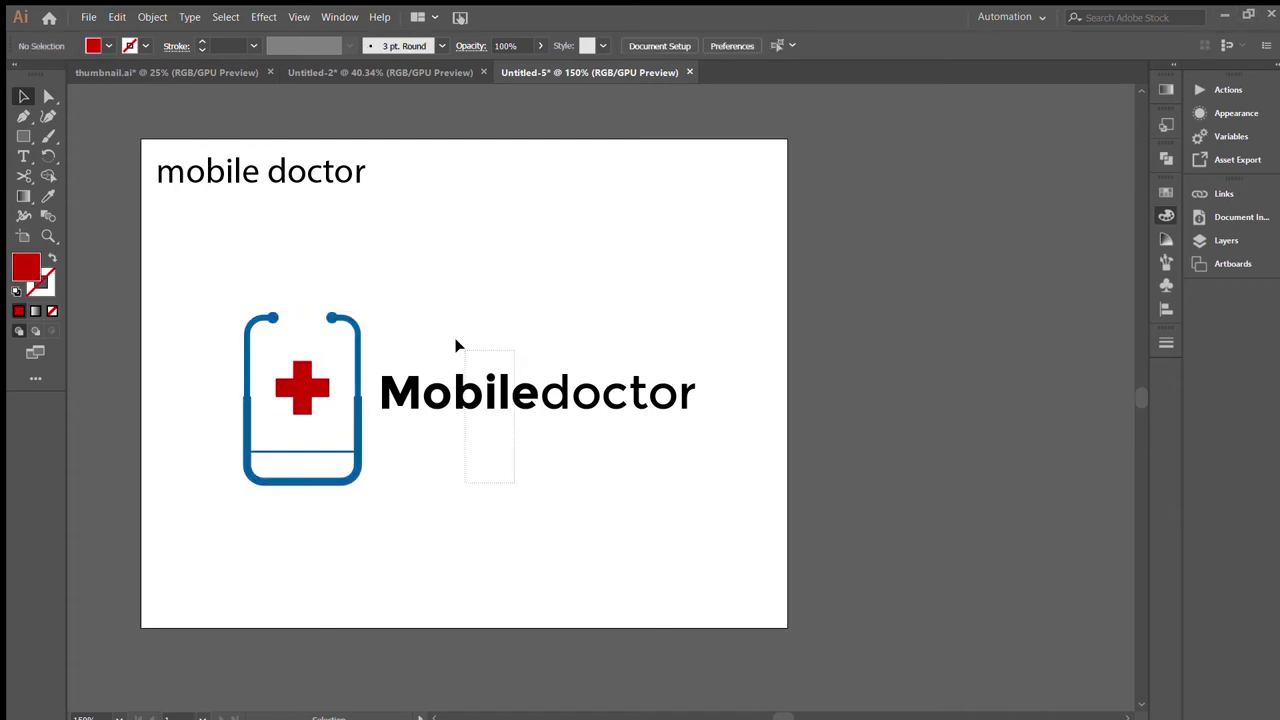
{"action": "left_click", "coordinate": [656, 545]}
{"action": "double_click", "coordinate": [433, 400]}
{"action": "left_click_drag", "start_coordinate": [540, 395], "coordinate": [213, 292]}
{"action": "left_click", "coordinate": [358, 370]}
{"action": "key", "text": "Escape"}
Colour 'doctor' with the cross's red and enlarge the wordmark to 33.44 pt
{"action": "key", "text": "t"}
{"action": "double_click", "coordinate": [617, 393]}
{"action": "left_click", "coordinate": [46, 195]}
{"action": "left_click", "coordinate": [302, 388]}
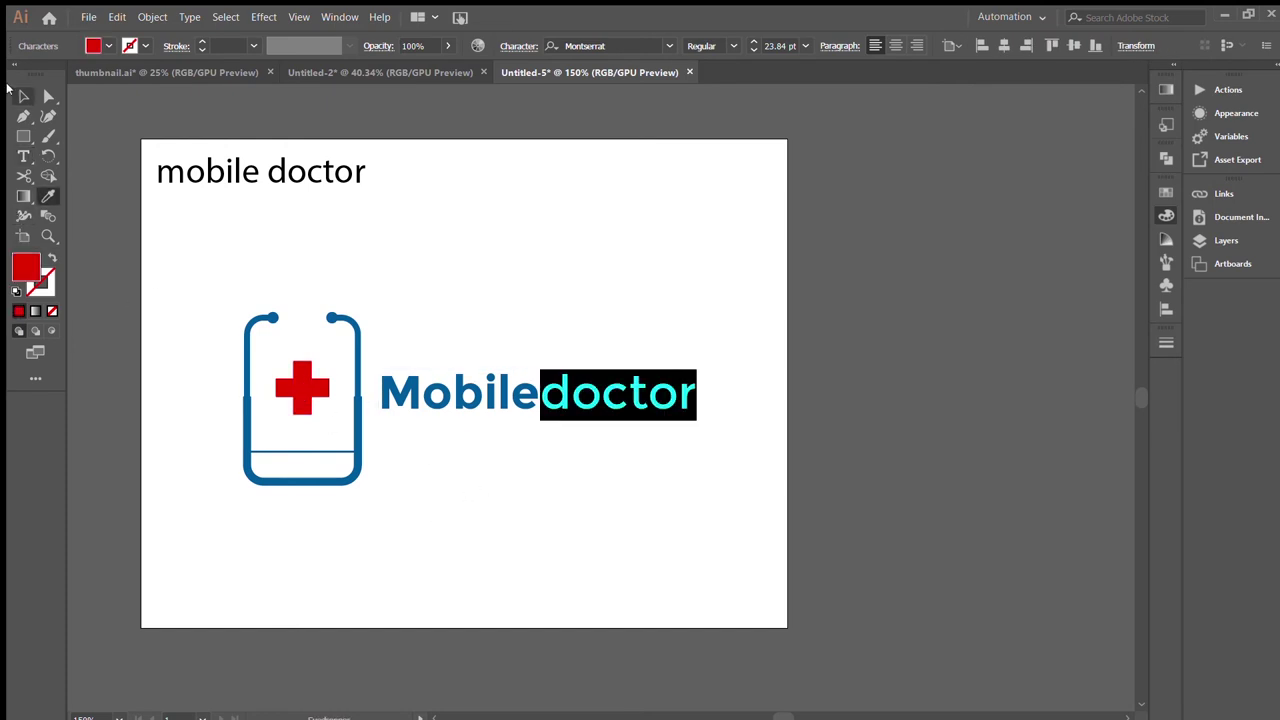
{"action": "key", "text": "Escape"}
{"action": "key", "text": "ctrl+plus"}
{"action": "key", "text": "ctrl+plus"}
{"action": "left_click_drag", "start_coordinate": [471, 445], "coordinate": [549, 486]}
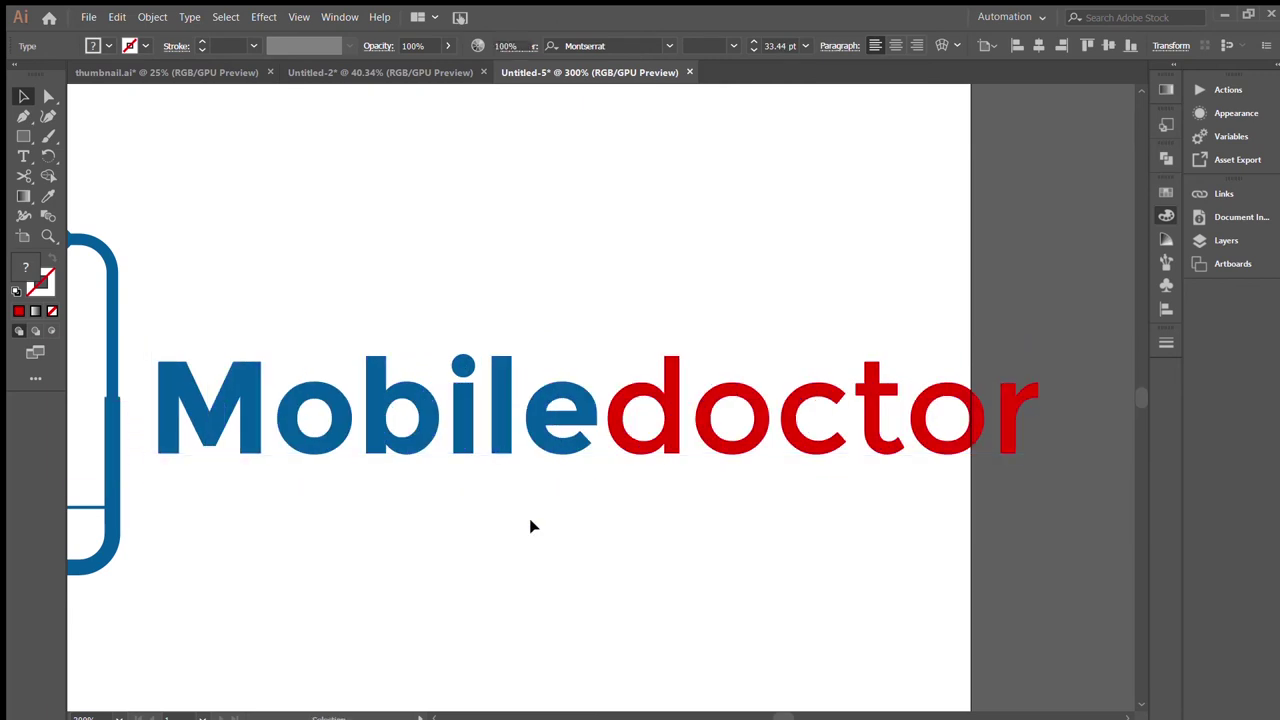
{"action": "left_click", "coordinate": [529, 518]}
{"action": "scroll", "coordinate": [520, 530], "scroll_direction": "left", "scroll_amount": 3}
Draw a curved tube path from the phone's bottom edge, ending inside the o of Mobile
{"action": "left_click", "coordinate": [228, 517]}
{"action": "left_click_drag", "start_coordinate": [326, 607], "coordinate": [440, 579]}
{"action": "key", "text": "ctrl+z"}
{"action": "scroll", "coordinate": [443, 566], "scroll_direction": "down", "scroll_amount": 3}
{"action": "scroll", "coordinate": [274, 434], "scroll_direction": "down", "scroll_amount": 2}
{"action": "mouse_move", "coordinate": [277, 430]}
{"action": "left_mouse_down"}
{"action": "mouse_move", "coordinate": [298, 610]}
{"action": "mouse_move", "coordinate": [380, 640]}
{"action": "left_mouse_up"}
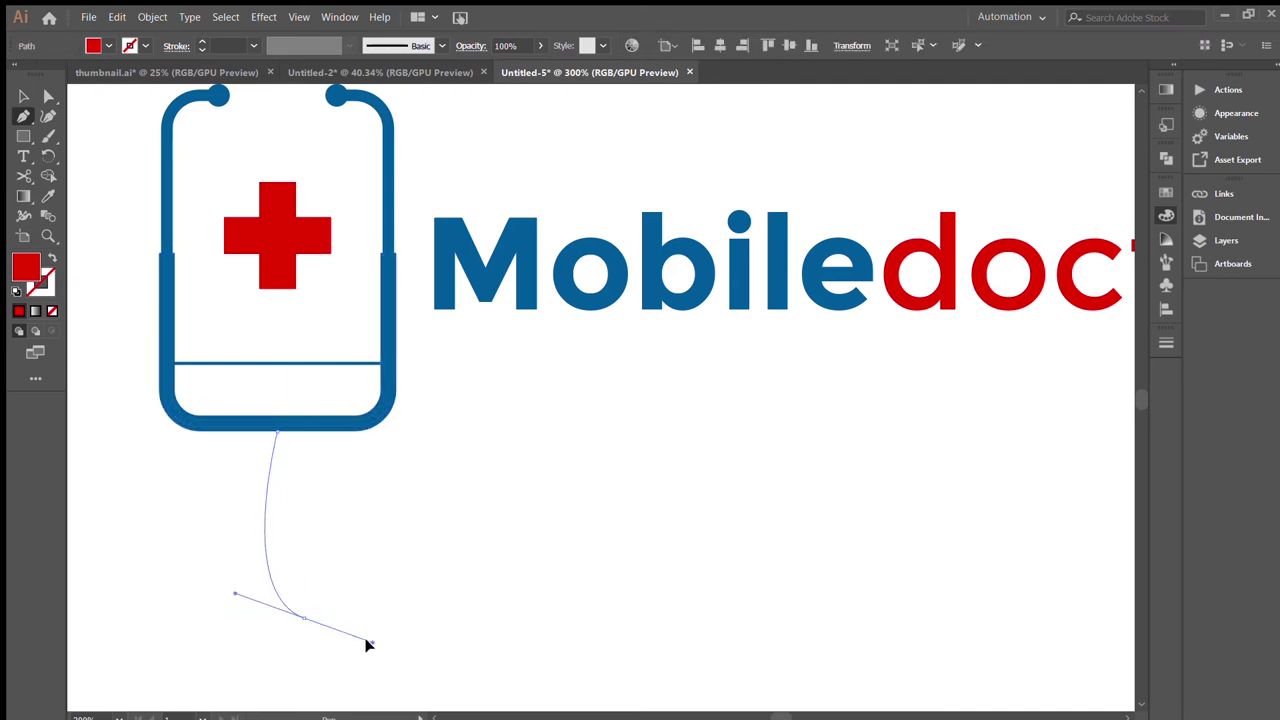
{"action": "left_click_drag", "start_coordinate": [578, 460], "coordinate": [630, 465]}
{"action": "mouse_move", "coordinate": [588, 283]}
{"action": "left_mouse_down"}
{"action": "mouse_move", "coordinate": [626, 235]}
{"action": "mouse_move", "coordinate": [624, 270]}
{"action": "left_mouse_up"}
{"action": "key", "text": "v"}
Make the tube an unfilled stroke in the icon's blue, 3 pt thick
{"action": "key", "text": "shift+x"}
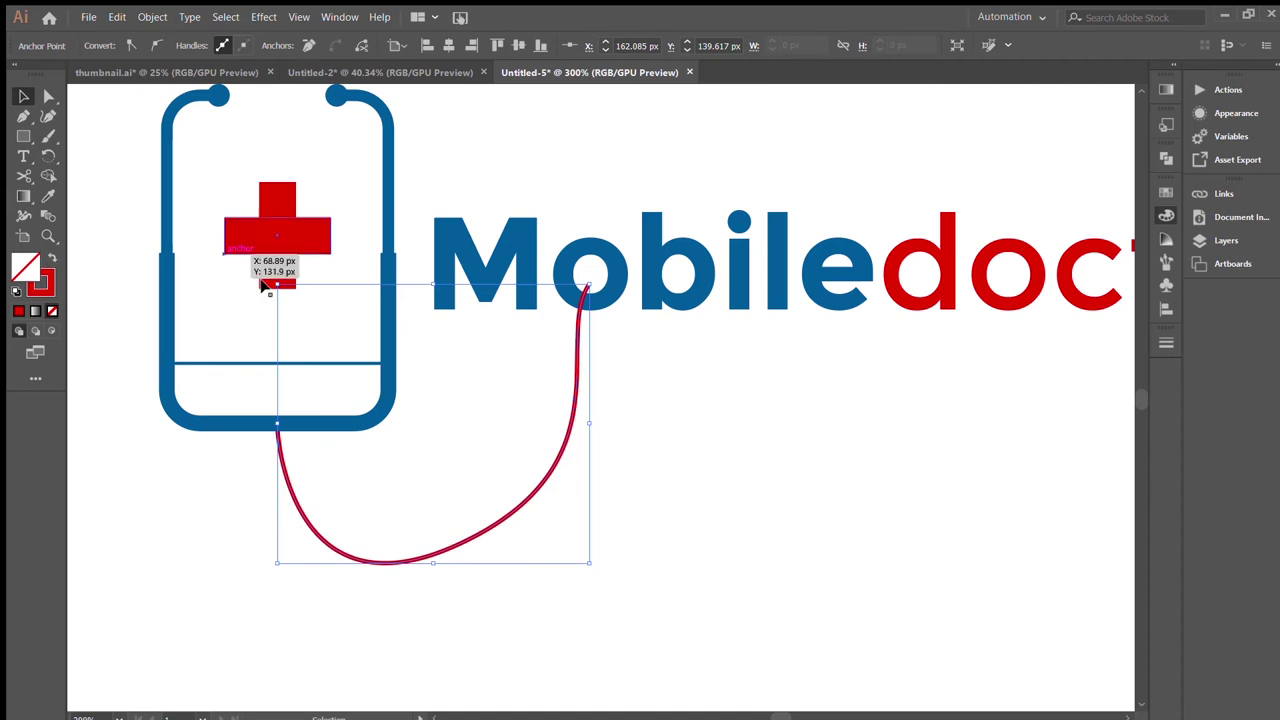
{"action": "key", "text": "i"}
{"action": "left_click", "coordinate": [170, 300]}
{"action": "key", "text": "shift+x"}
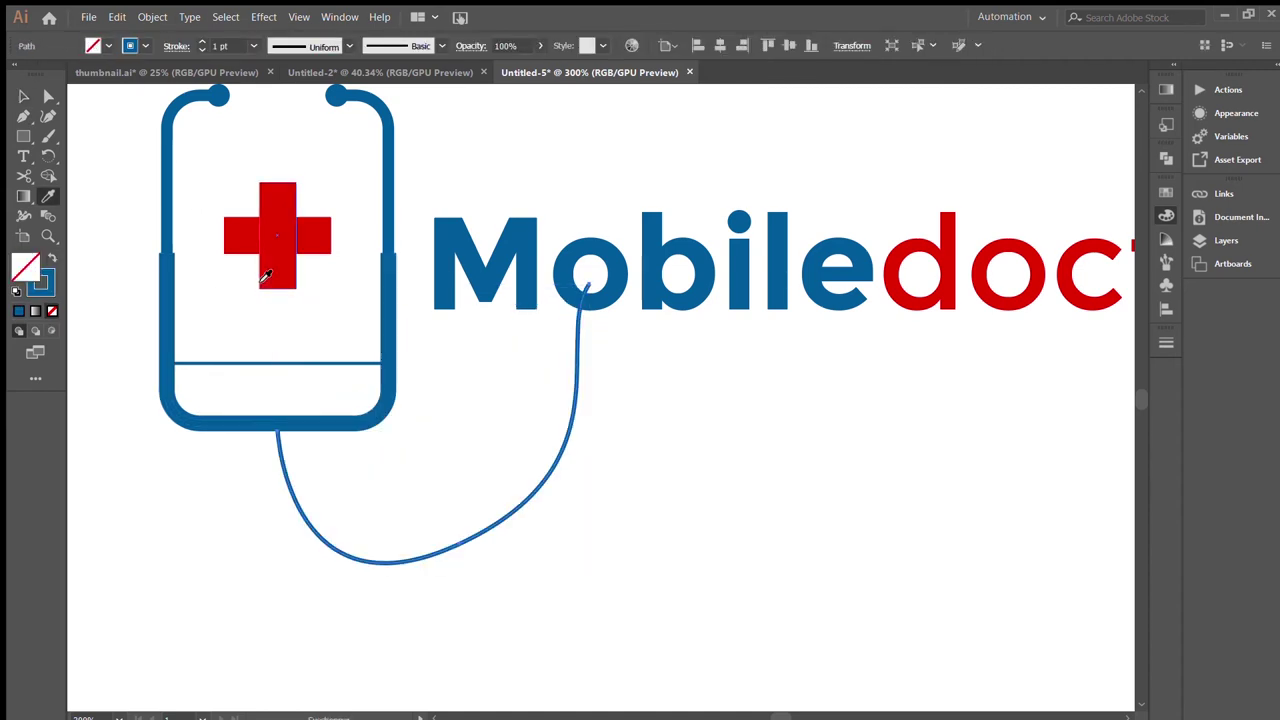
{"action": "left_click", "coordinate": [200, 42]}
{"action": "left_click", "coordinate": [200, 42]}
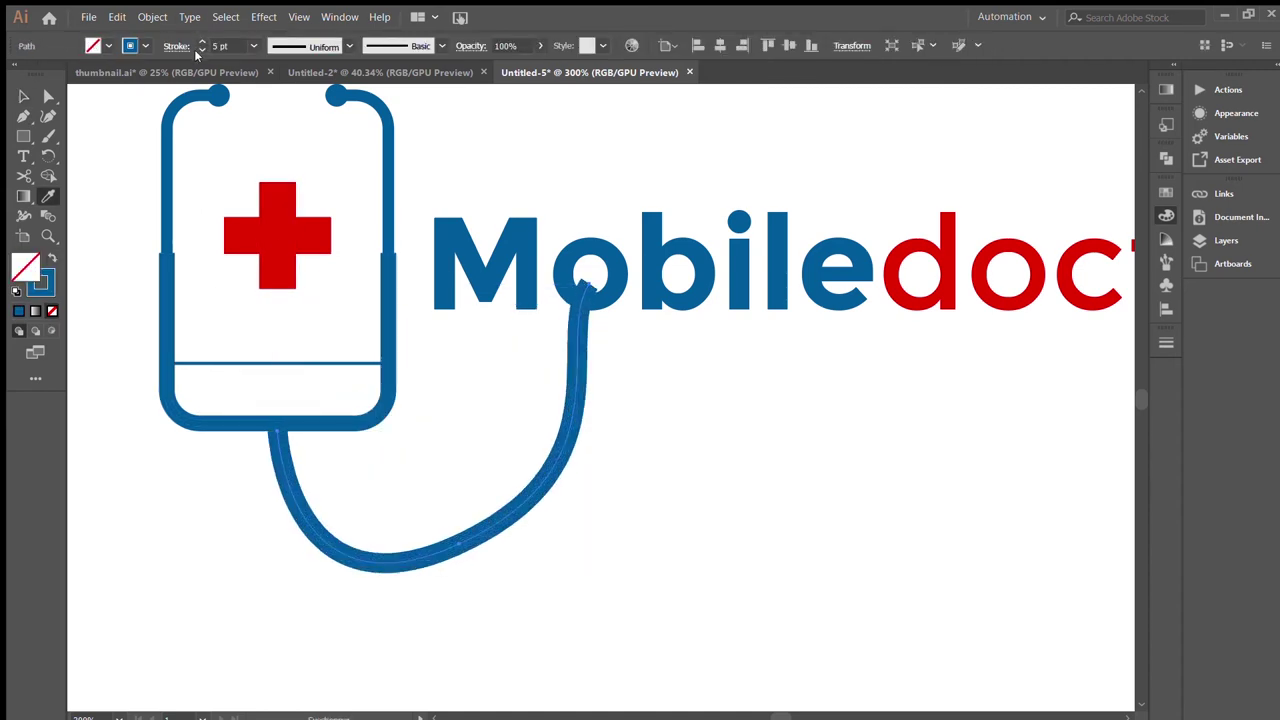
{"action": "left_click", "coordinate": [201, 51]}
Raise the tube's lowest curve point and move the tube so its end lines up with the o
{"action": "left_click_drag", "start_coordinate": [455, 548], "coordinate": [455, 532]}
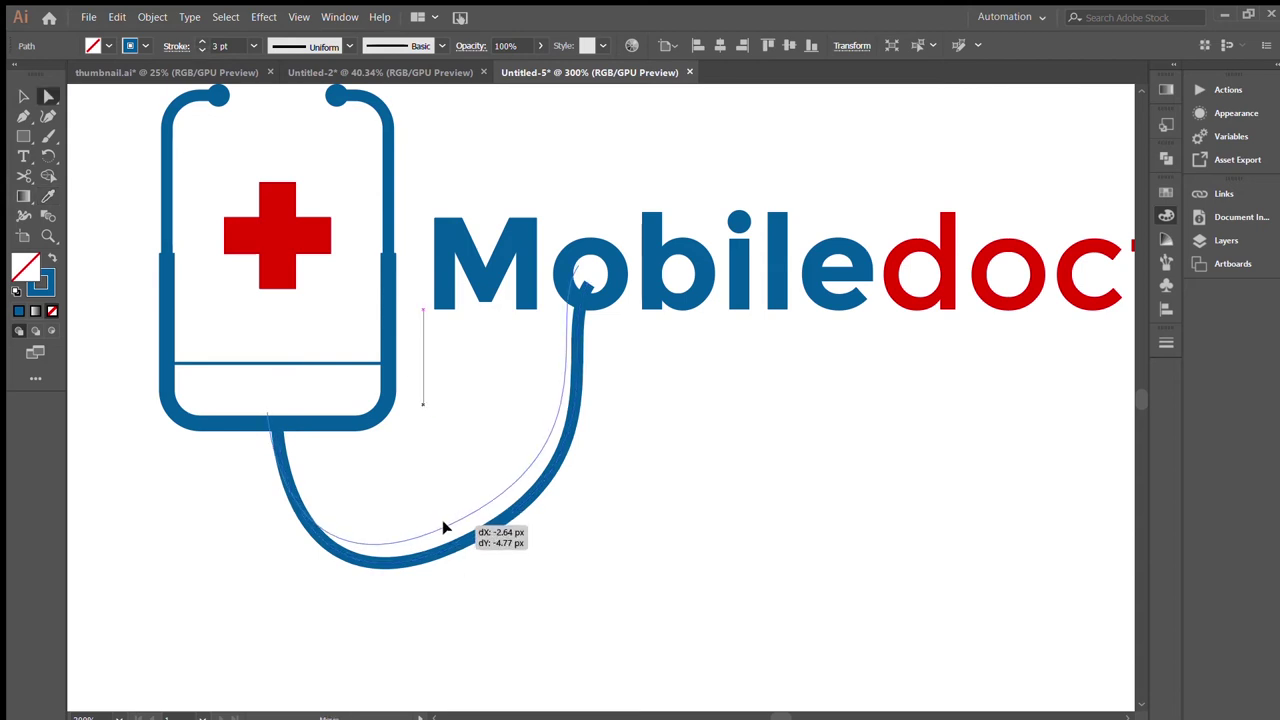
{"action": "left_click", "coordinate": [504, 560]}
{"action": "left_click", "coordinate": [586, 277]}
{"action": "left_click", "coordinate": [618, 410]}
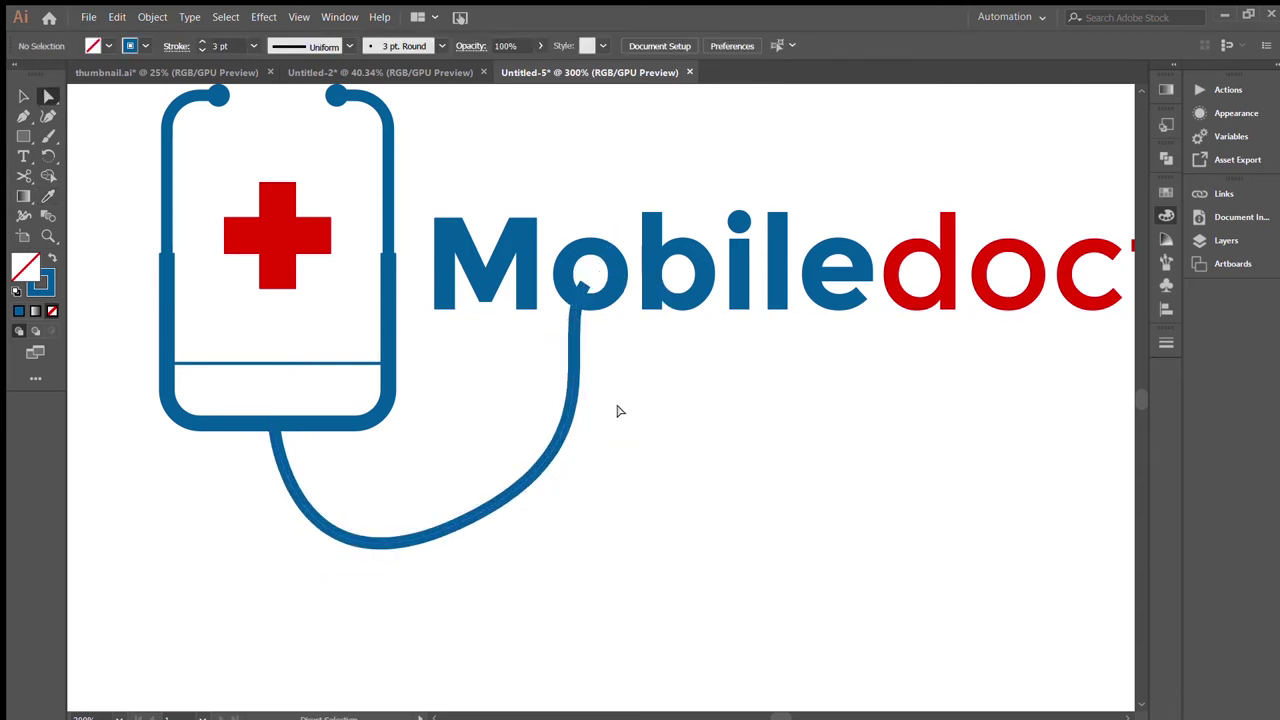
{"action": "left_click_drag", "start_coordinate": [627, 397], "coordinate": [551, 437]}
{"action": "left_click", "coordinate": [485, 488]}
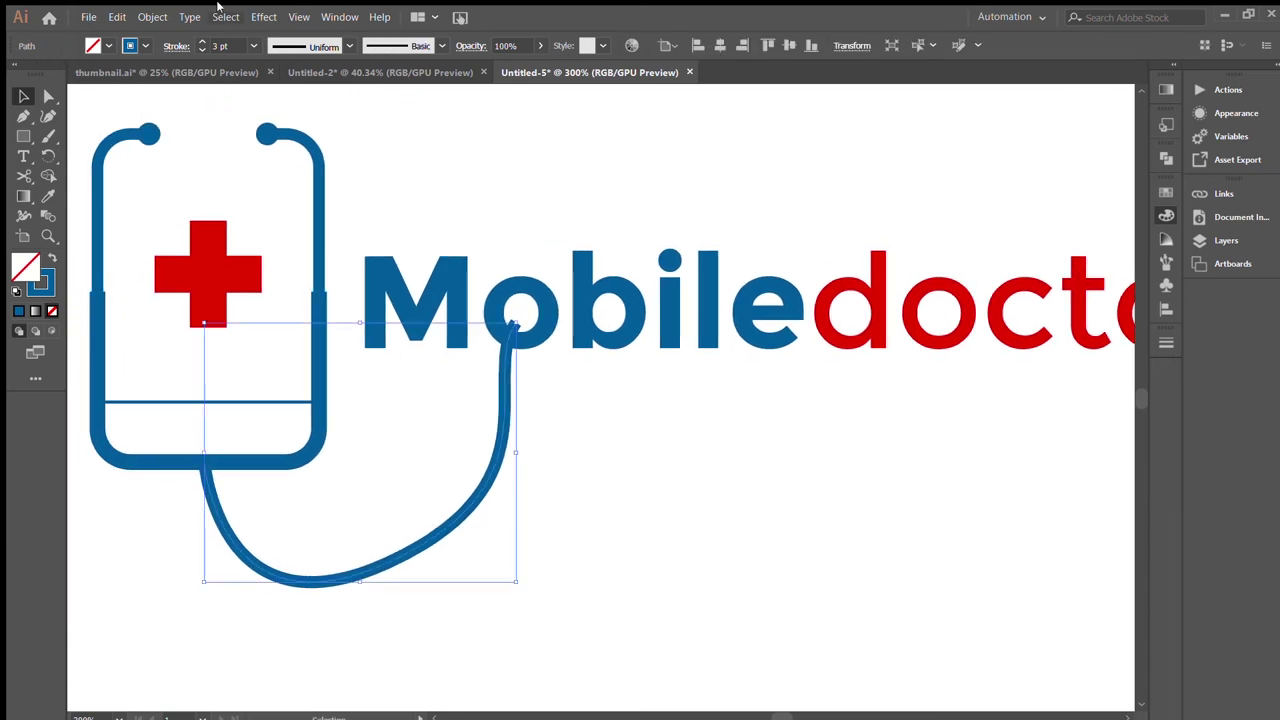
{"action": "left_click", "coordinate": [560, 358]}
{"action": "left_click_drag", "start_coordinate": [623, 417], "coordinate": [531, 421]}
{"action": "mouse_move", "coordinate": [402, 458]}
{"action": "left_mouse_down"}
{"action": "mouse_move", "coordinate": [340, 533]}
{"action": "mouse_move", "coordinate": [345, 490]}
{"action": "left_mouse_up"}
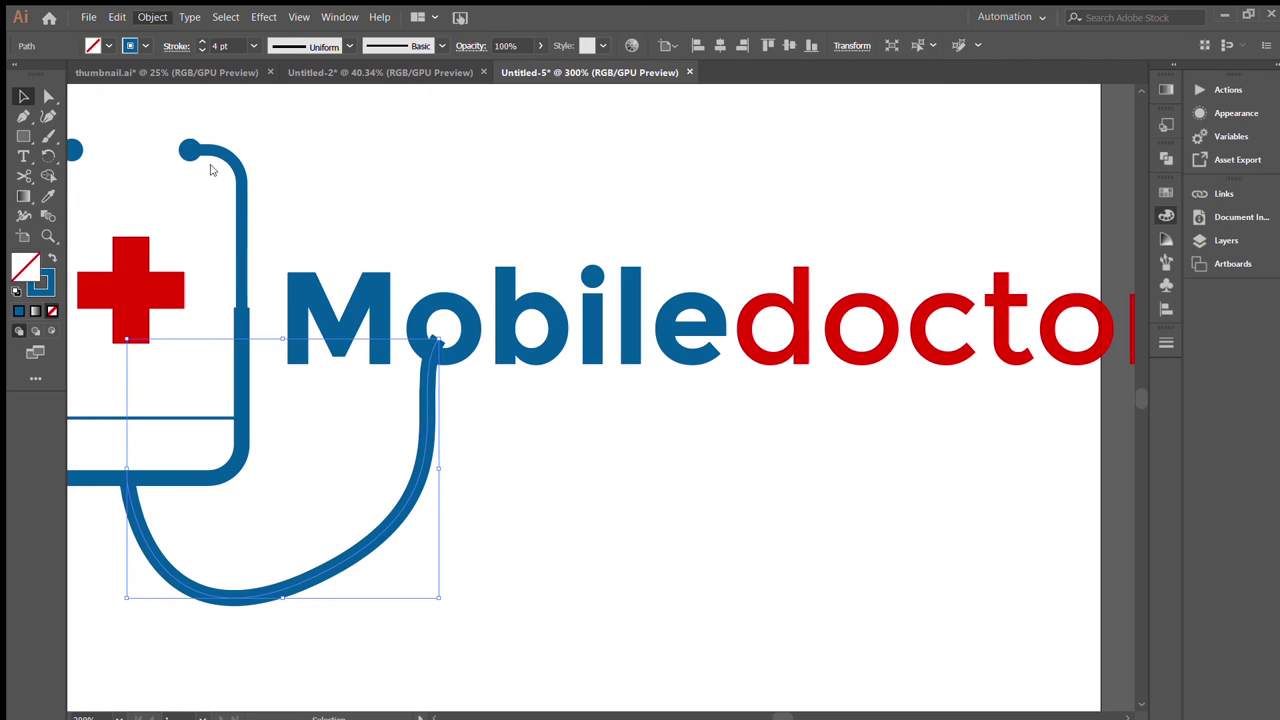
{"action": "left_click", "coordinate": [478, 485]}
{"action": "scroll", "coordinate": [480, 486], "scroll_direction": "down", "scroll_amount": 4}
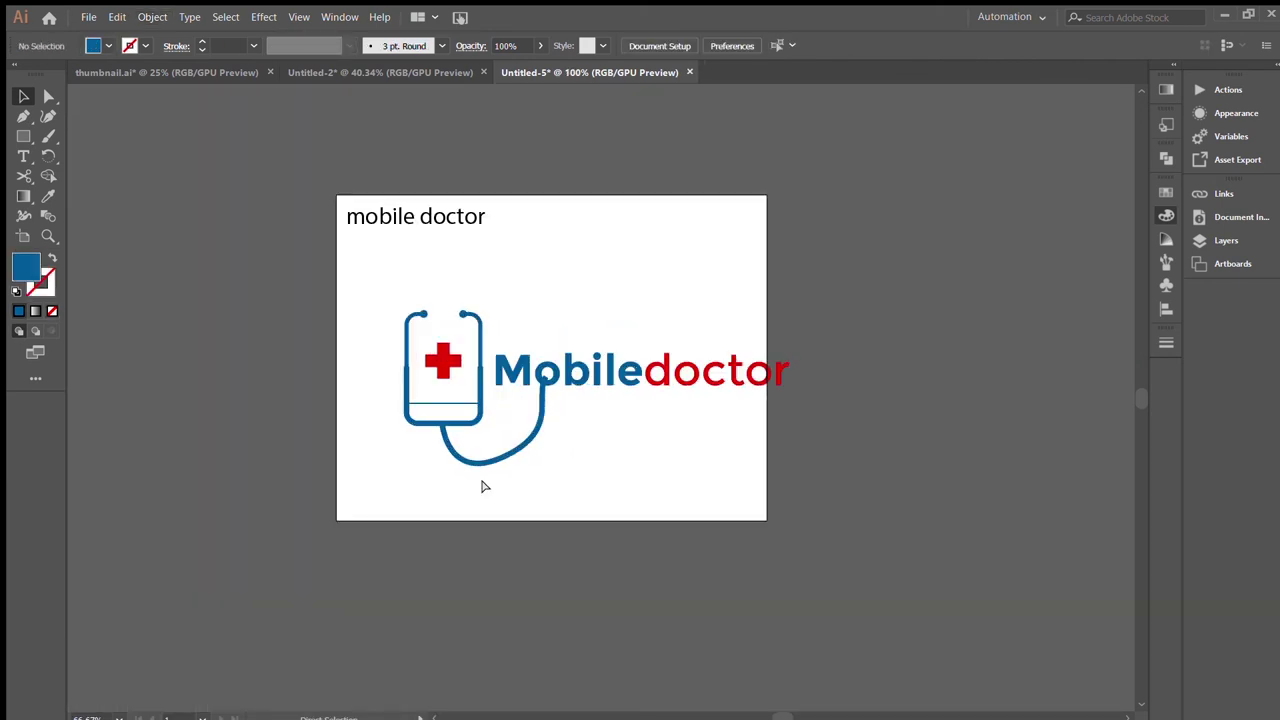
Draw an ellipse centred in the o of Mobile and select all the artwork
{"action": "scroll", "coordinate": [485, 488], "scroll_direction": "up", "scroll_amount": 5}
{"action": "scroll", "coordinate": [560, 480], "scroll_direction": "up", "scroll_amount": 2}
{"action": "scroll", "coordinate": [630, 472], "scroll_direction": "up", "scroll_amount": 3}
{"action": "scroll", "coordinate": [374, 451], "scroll_direction": "left", "scroll_amount": 2}
{"action": "key", "text": "l"}
{"action": "left_click_drag", "start_coordinate": [337, 394], "coordinate": [505, 212]}
{"action": "key", "text": "v"}
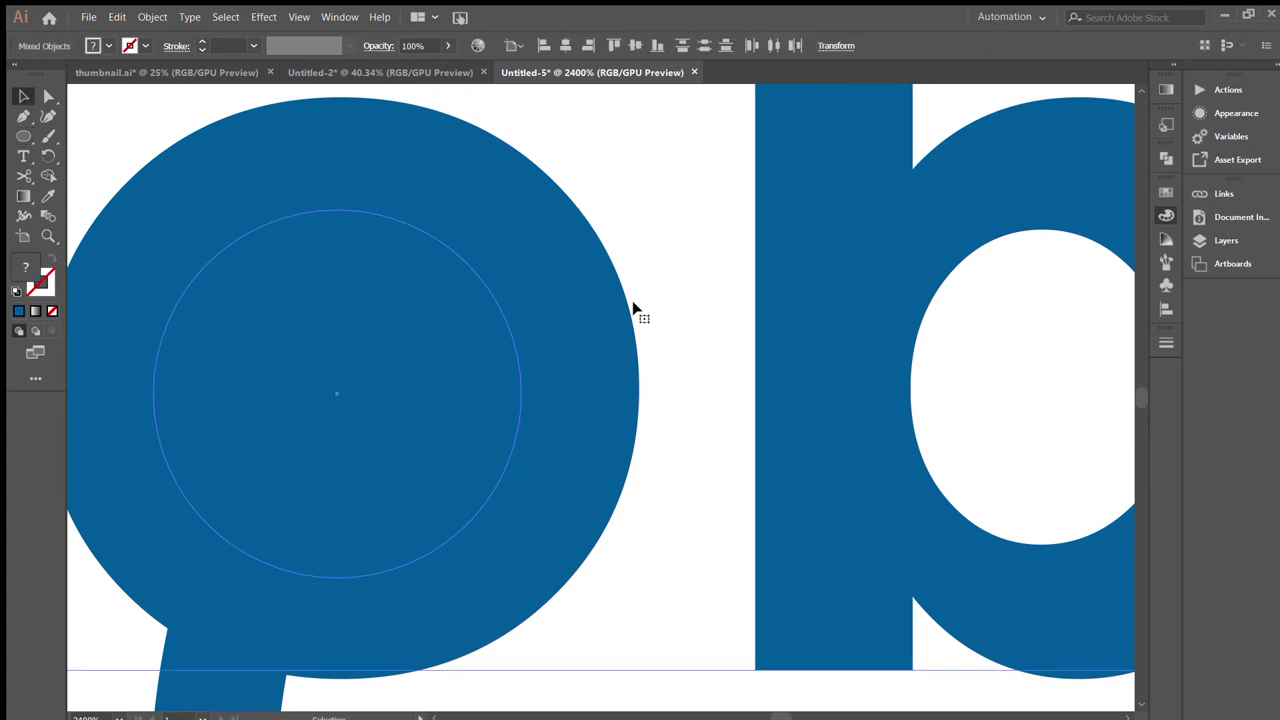
{"action": "key", "text": "ctrl+a"}
Delete the o's inner region with Shape Builder, leaving a hollow ring
{"action": "scroll", "coordinate": [530, 500], "scroll_direction": "down", "scroll_amount": 5}
{"action": "key", "text": "shift+m"}
{"action": "scroll", "coordinate": [457, 214], "scroll_direction": "up", "scroll_amount": 3}
{"action": "scroll", "coordinate": [457, 214], "scroll_direction": "left", "scroll_amount": 2}
{"action": "left_click", "coordinate": [482, 305], "text": "alt"}
{"action": "scroll", "coordinate": [626, 668], "scroll_direction": "down", "scroll_amount": 5}
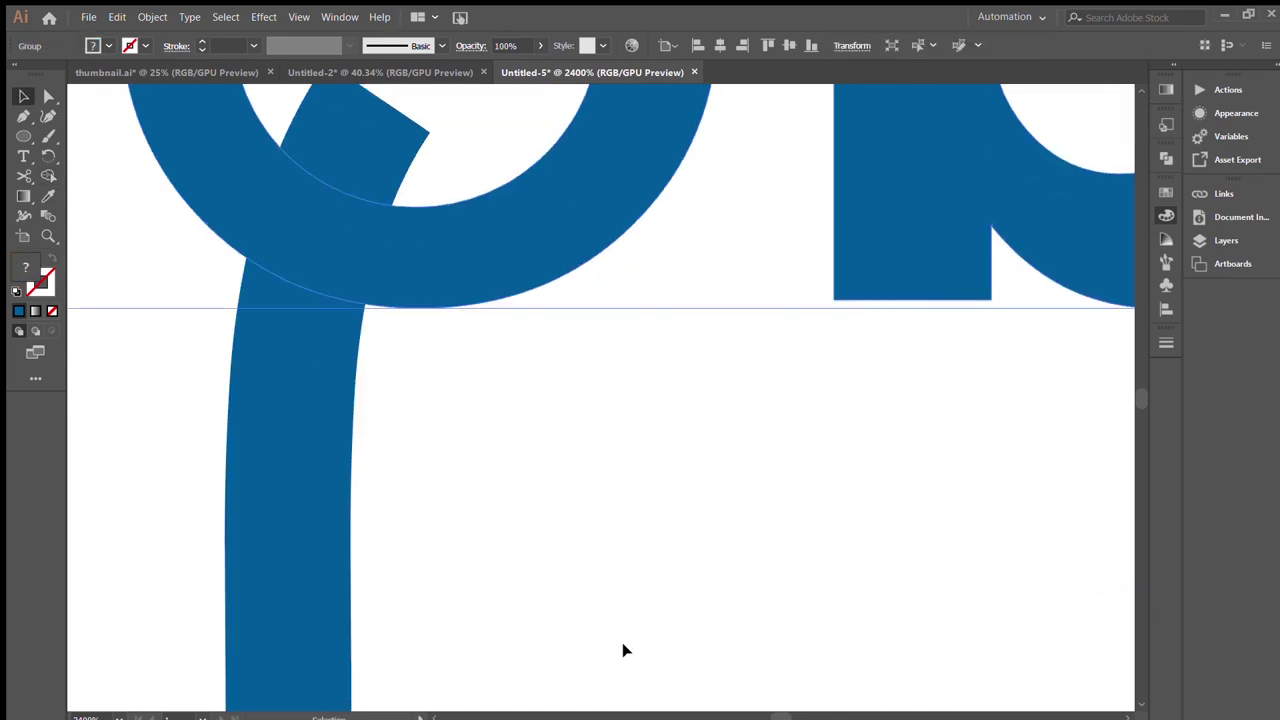
{"action": "key", "text": "v"}
{"action": "left_click", "coordinate": [620, 643]}
{"action": "scroll", "coordinate": [620, 645], "scroll_direction": "down", "scroll_amount": 3}
{"action": "scroll", "coordinate": [625, 600], "scroll_direction": "up", "scroll_amount": 2}
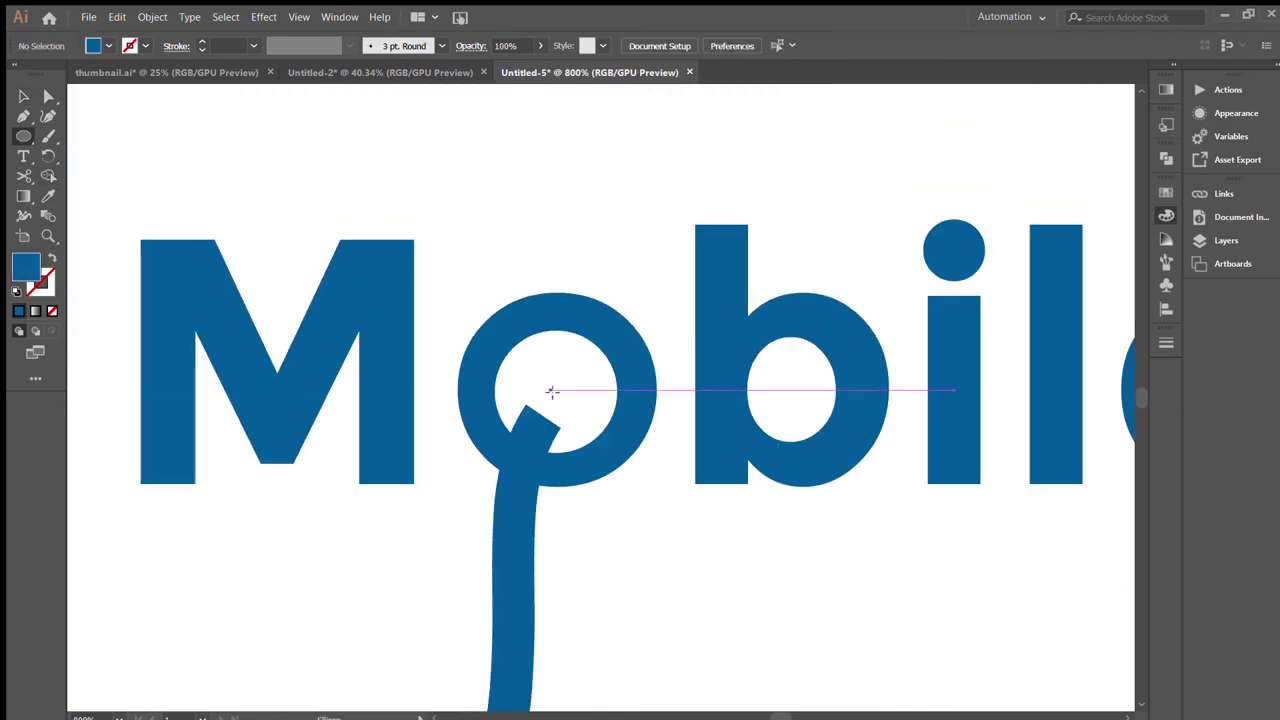
Draw a small circle inside the o's hole and enlarge it from its centre
{"action": "left_click_drag", "start_coordinate": [558, 386], "coordinate": [620, 448]}
{"action": "key", "text": "v"}
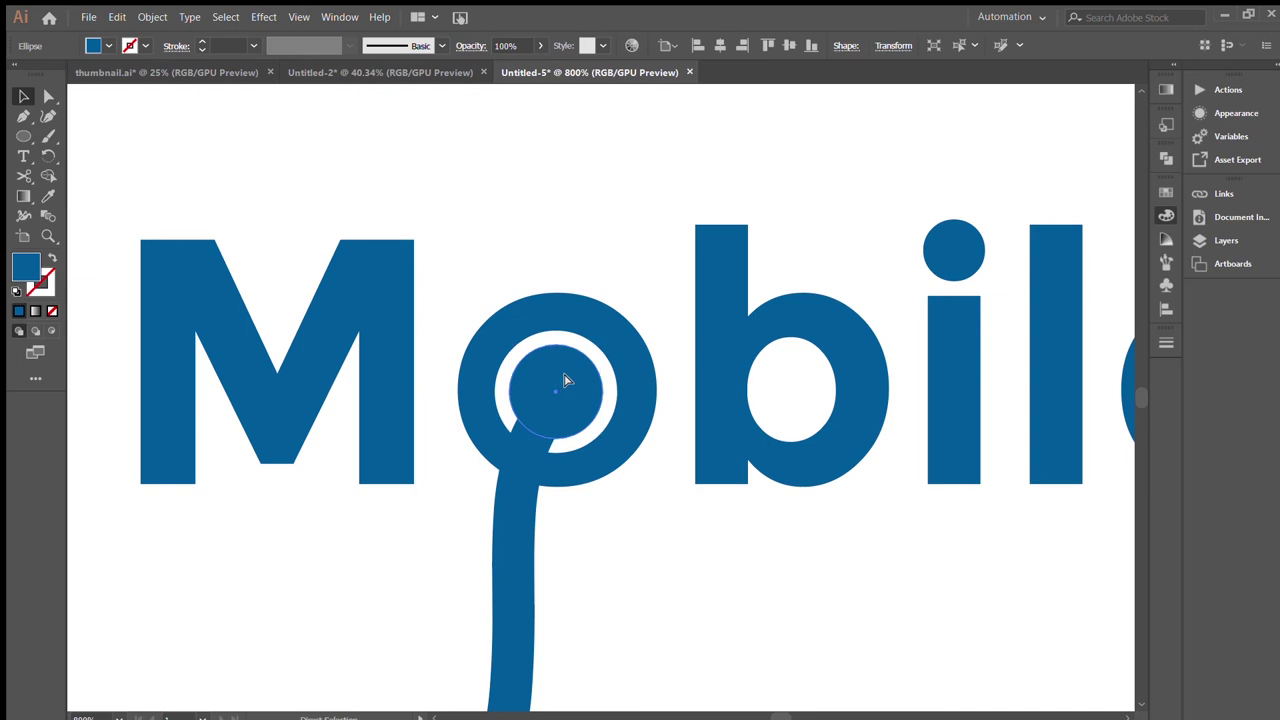
{"action": "key", "text": "ctrl+equal"}
{"action": "key", "text": "ctrl+equal"}
{"action": "key", "text": "ctrl+equal"}
{"action": "left_click", "coordinate": [571, 371]}
{"action": "left_click", "coordinate": [726, 237]}
{"action": "left_click", "coordinate": [580, 420]}
{"action": "left_click_drag", "start_coordinate": [400, 584], "coordinate": [385, 599]}
{"action": "key", "text": "ctrl+minus"}
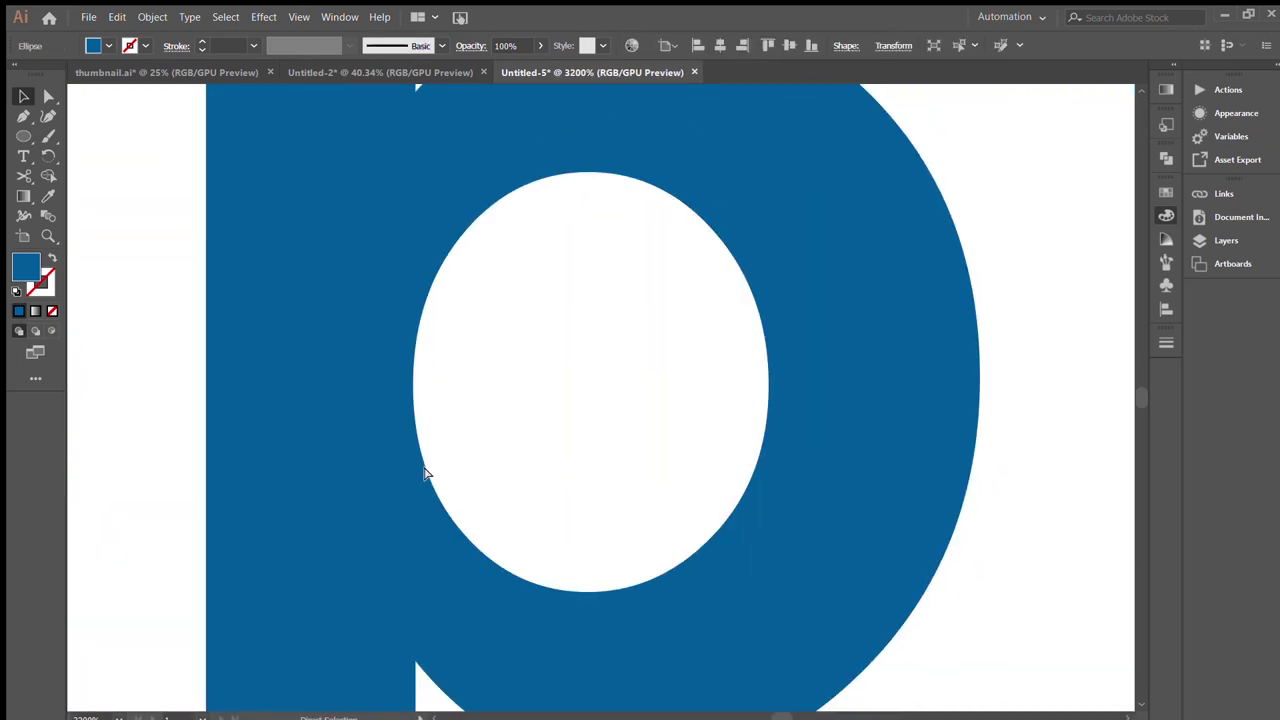
{"action": "key", "text": "ctrl+minus"}
{"action": "key", "text": "ctrl+minus"}
{"action": "key", "text": "ctrl+minus"}
Colour the inner circle with the red sampled from doctor
{"action": "key", "text": "i"}
{"action": "key", "text": "ctrl+minus"}
{"action": "key", "text": "ctrl+minus"}
{"action": "key", "text": "ctrl+minus"}
{"action": "left_click", "coordinate": [908, 382]}
{"action": "key", "text": "v"}
{"action": "left_click", "coordinate": [677, 509]}
Recolour Mobile red like doctor and the inner disc blue like the tube
{"action": "left_click", "coordinate": [632, 398]}
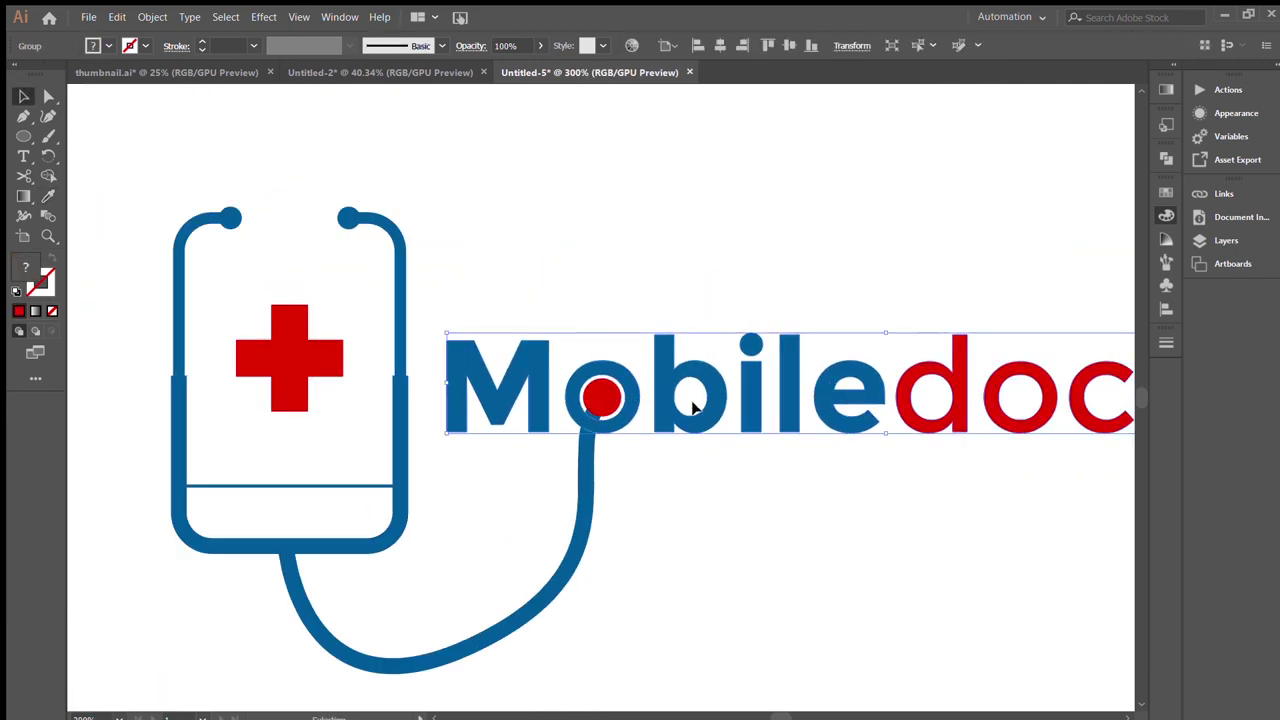
{"action": "left_click", "coordinate": [849, 286]}
{"action": "left_click", "coordinate": [452, 363]}
{"action": "key", "text": "i"}
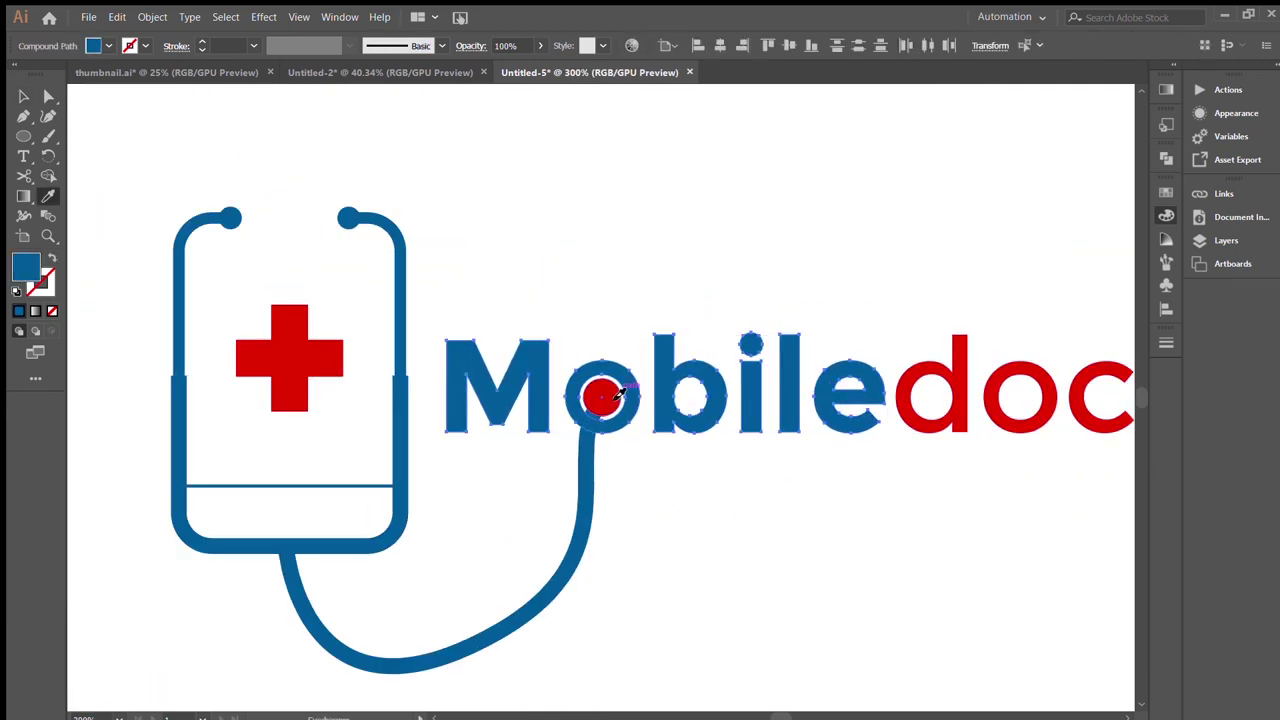
{"action": "left_click", "coordinate": [601, 398]}
{"action": "left_click", "coordinate": [601, 398]}
{"action": "key", "text": "ctrl+plus"}
{"action": "key", "text": "ctrl+plus"}
{"action": "key", "text": "ctrl+plus"}
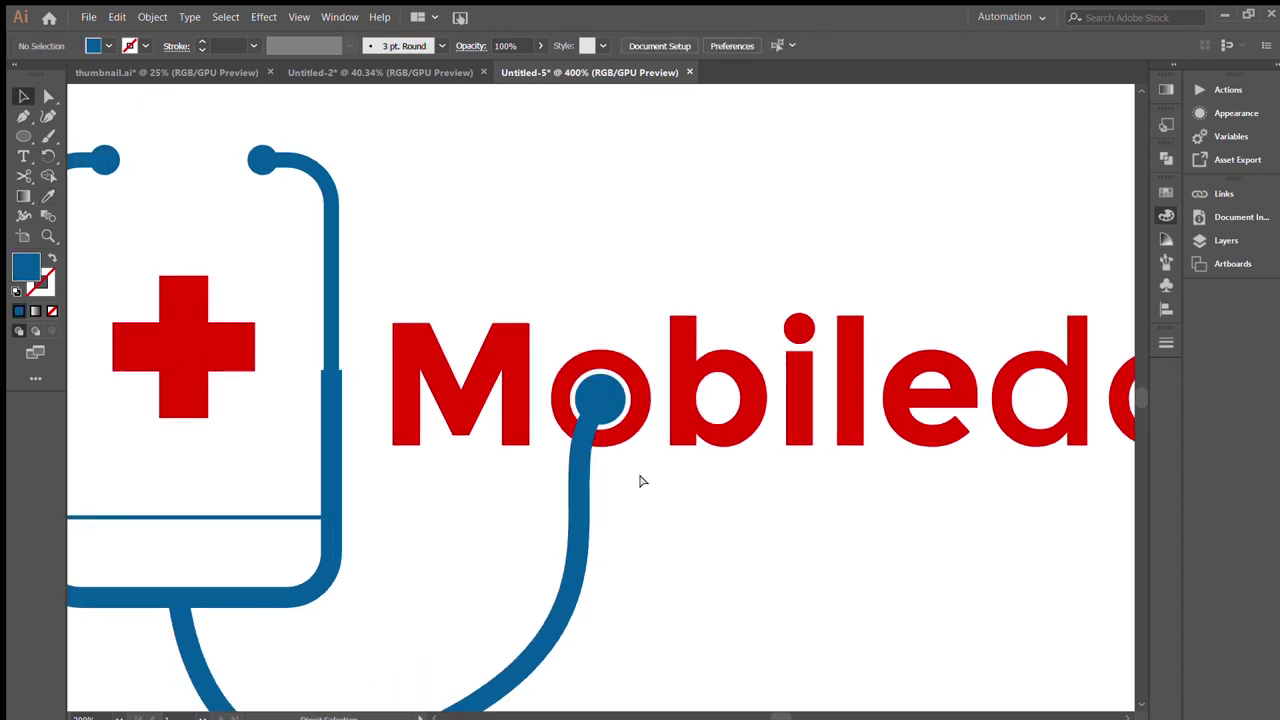
{"action": "left_click", "coordinate": [465, 509]}
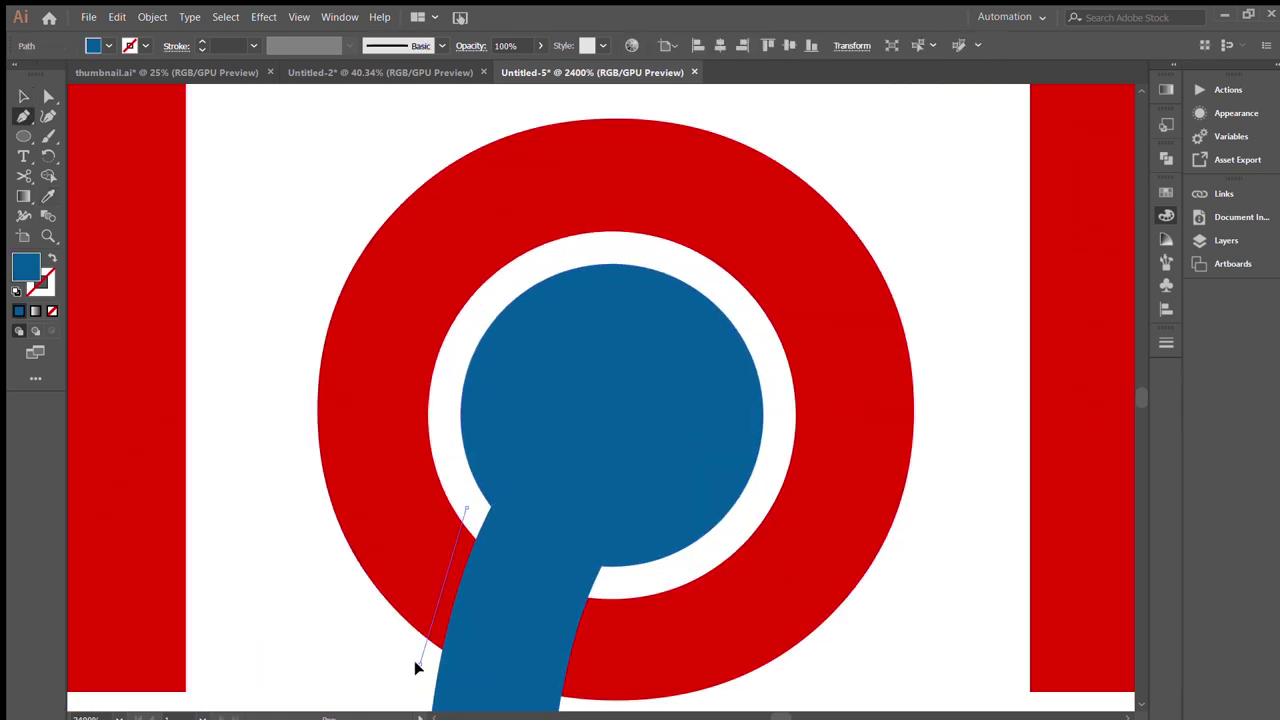
Merge a joint shape at the tube-disc junction into the blue stem using Shape Builder
{"action": "left_click", "coordinate": [465, 509]}
{"action": "key", "text": "v"}
{"action": "left_click", "coordinate": [417, 571], "text": "shift"}
{"action": "key", "text": "shift+m"}
{"action": "left_click", "coordinate": [467, 520]}
{"action": "key", "text": "v"}
{"action": "left_click", "coordinate": [386, 666]}
{"action": "scroll", "coordinate": [458, 606], "scroll_direction": "down", "scroll_amount": 3}
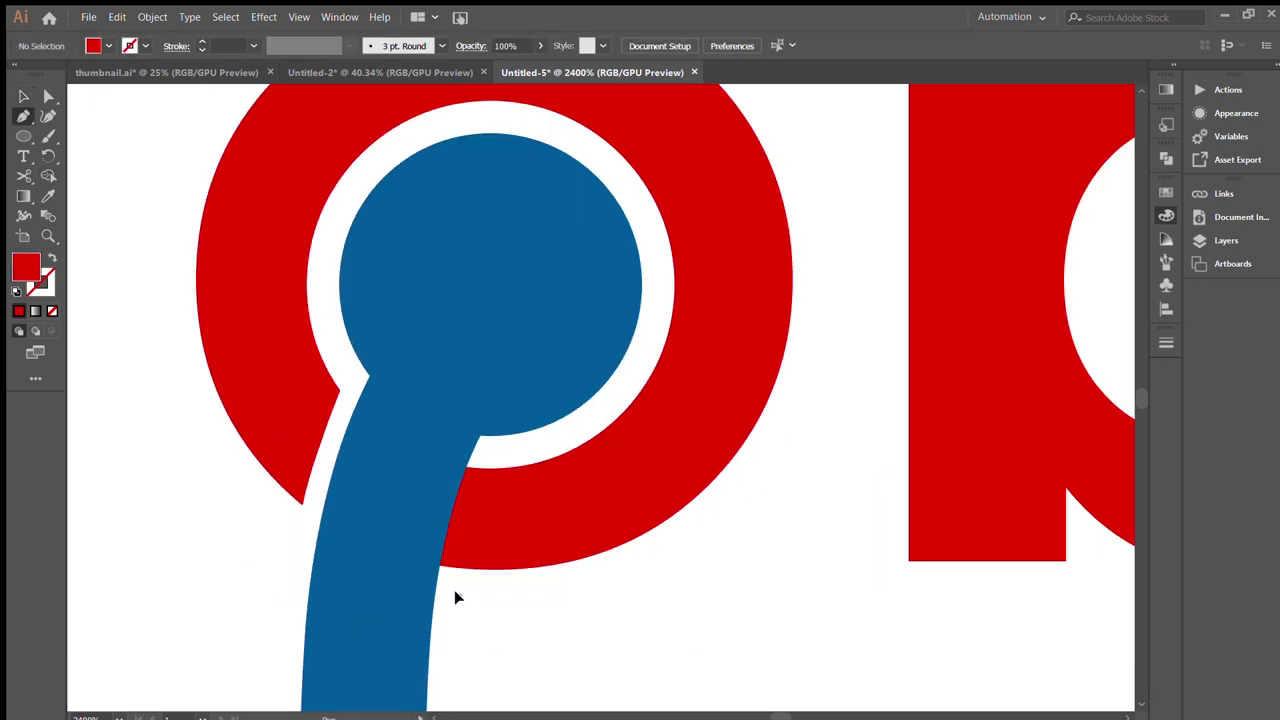
Outline a gap around the stem and remove it from the red o ring
{"action": "left_click", "coordinate": [454, 597]}
{"action": "left_click", "coordinate": [505, 410]}
{"action": "left_click", "coordinate": [362, 512]}
{"action": "left_click", "coordinate": [390, 617]}
{"action": "key", "text": "v"}
{"action": "left_click", "coordinate": [475, 560], "text": "shift"}
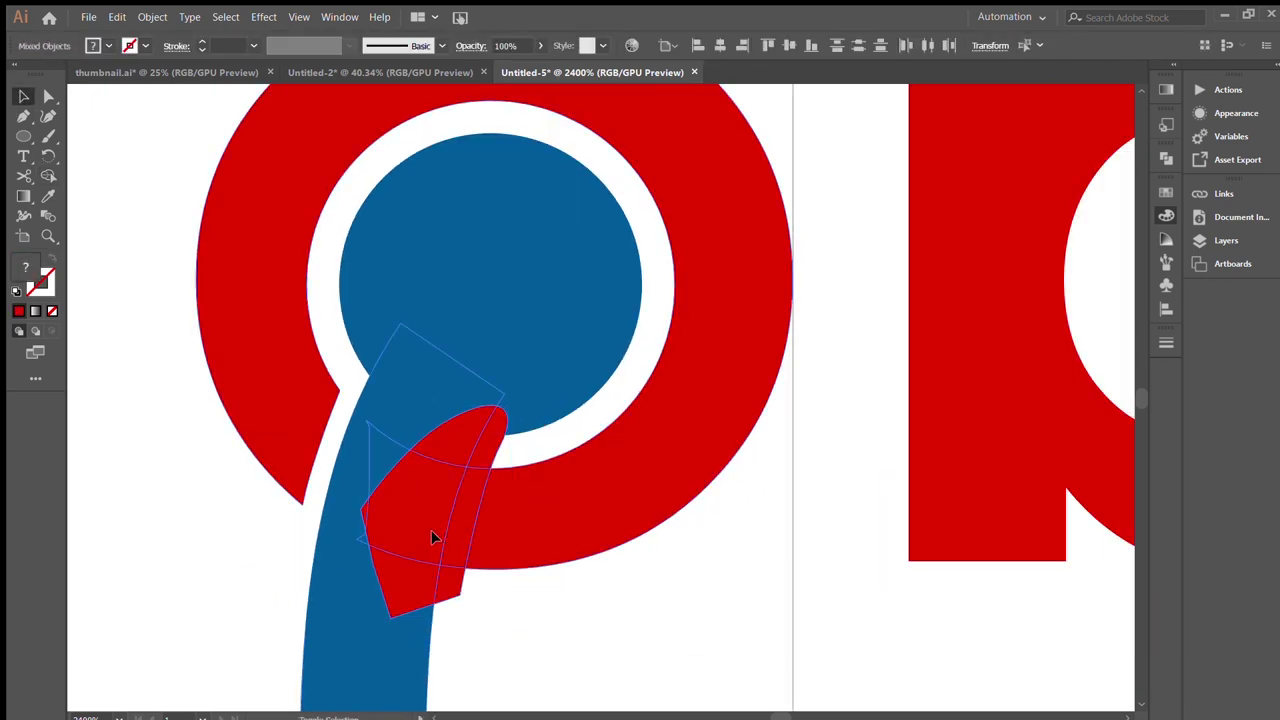
{"action": "left_click", "coordinate": [430, 611], "text": "shift"}
{"action": "key", "text": "shift+m"}
{"action": "left_click_drag", "start_coordinate": [400, 585], "coordinate": [333, 549]}
Deselect and zoom out to view the whole logo and the mobile doctor heading
{"action": "key", "text": "v"}
{"action": "key", "text": "ctrl+shift+a"}
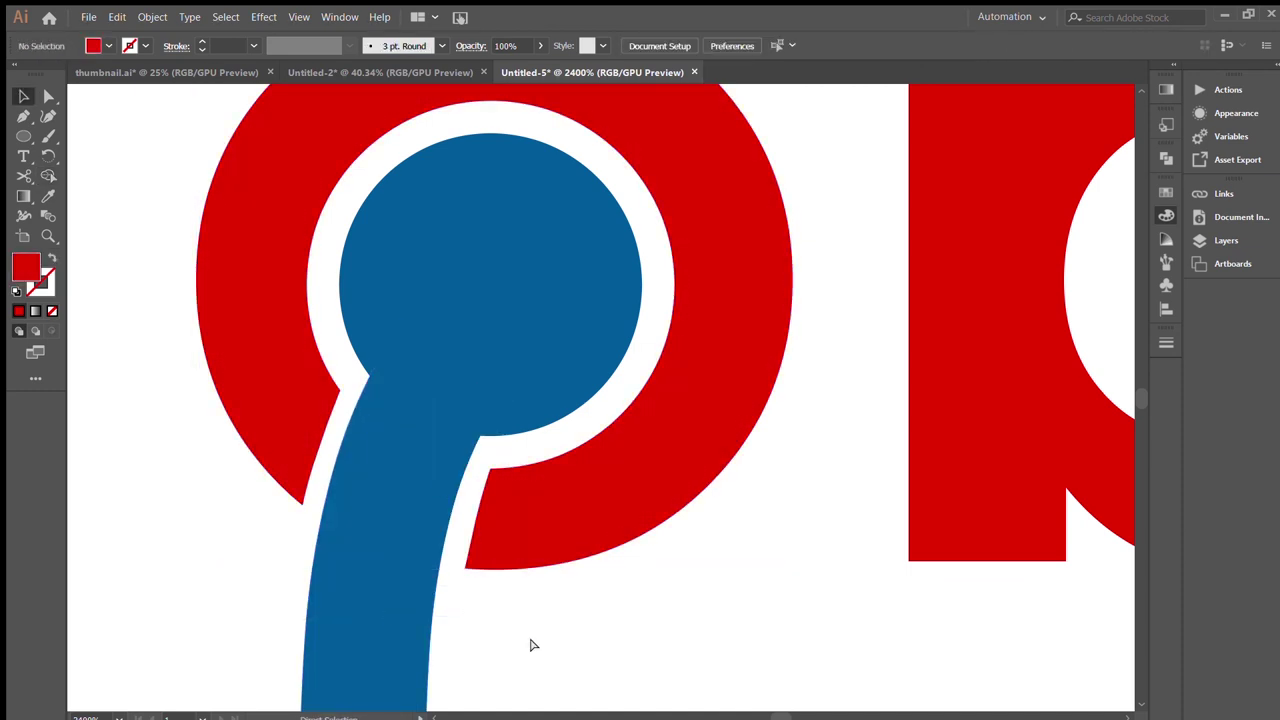
{"action": "key", "text": "ctrl+0"}
{"action": "left_click_drag", "start_coordinate": [640, 584], "coordinate": [543, 629]}
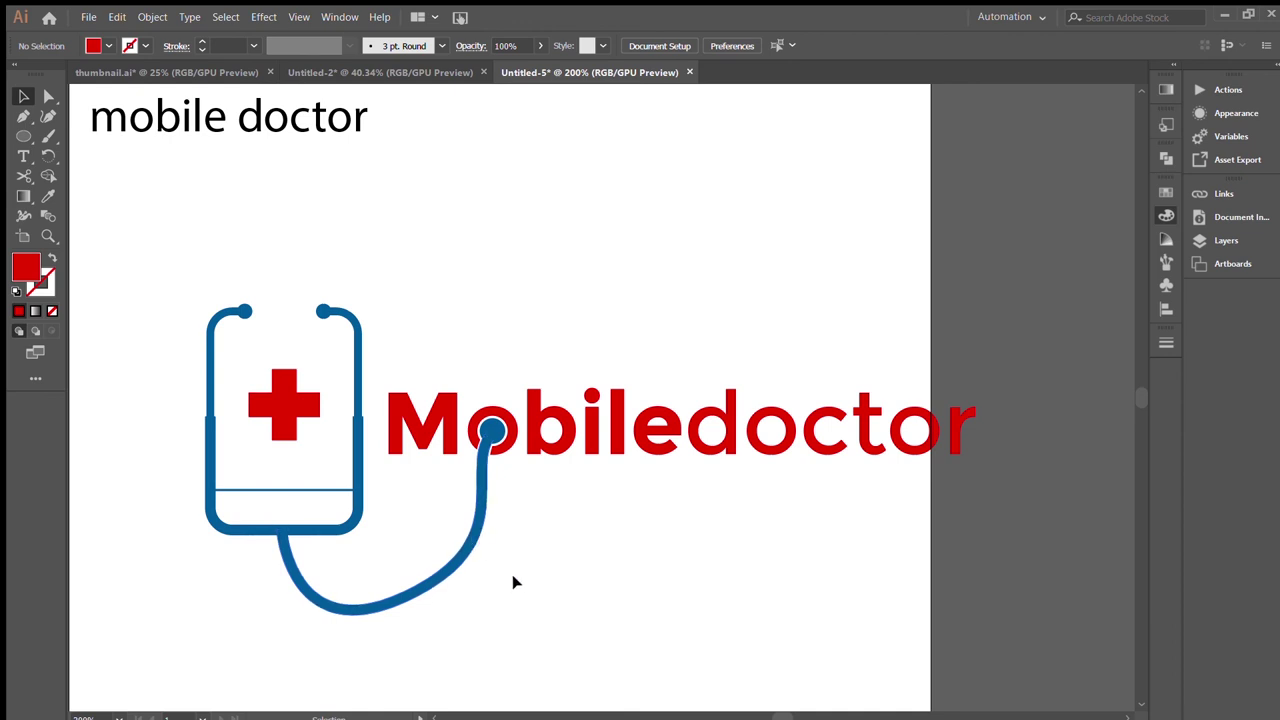
Give the doctor letters the stethoscope blue
{"action": "key", "text": "ctrl+minus"}
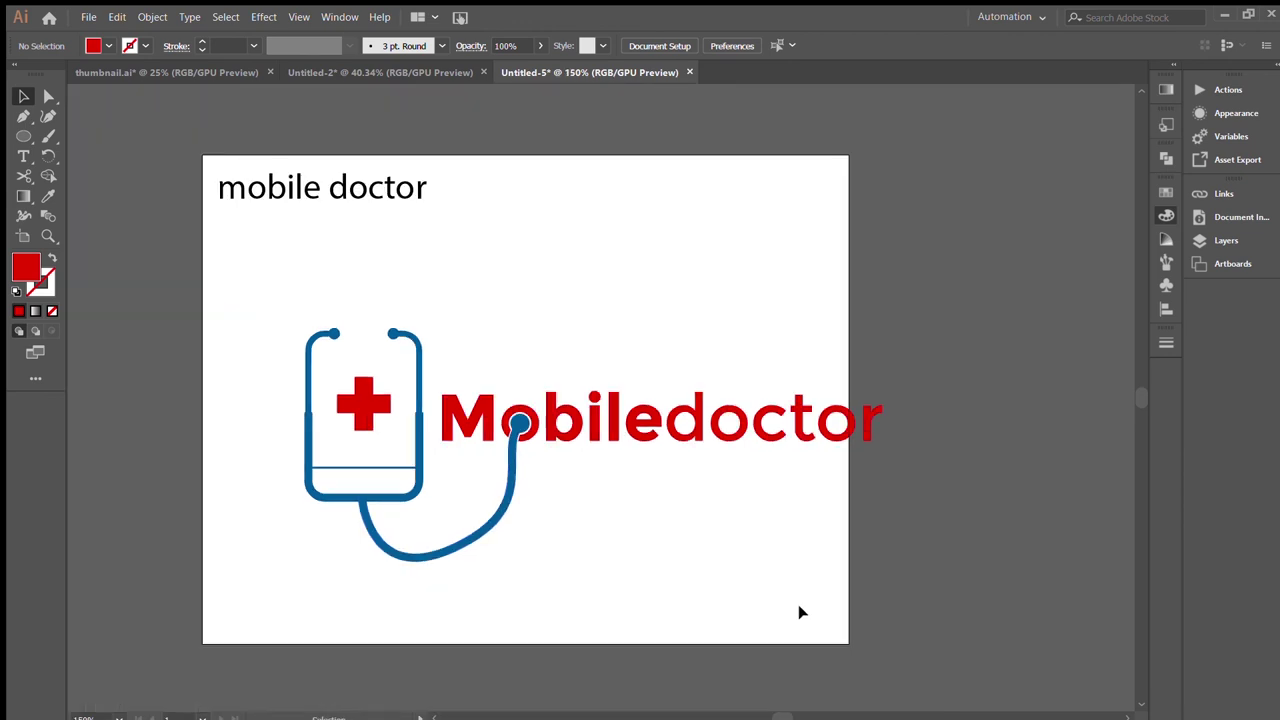
{"action": "left_click_drag", "start_coordinate": [843, 481], "coordinate": [677, 371]}
{"action": "key", "text": "i"}
{"action": "left_click", "coordinate": [514, 487]}
{"action": "key", "text": "v"}
Delete the mobile doctor heading, then shrink and centre the logo on the artboard
{"action": "left_click", "coordinate": [300, 190]}
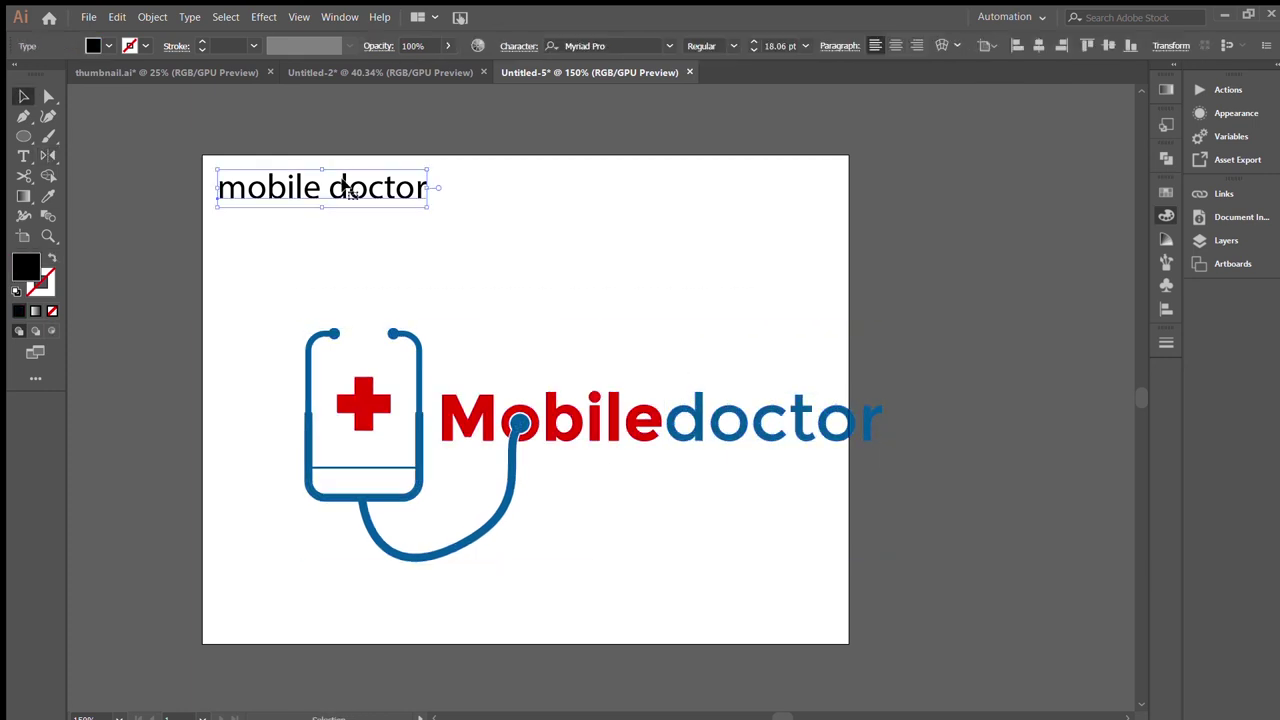
{"action": "key", "text": "Delete"}
{"action": "key", "text": "ctrl+a"}
{"action": "left_click_drag", "start_coordinate": [600, 450], "coordinate": [525, 370]}
{"action": "left_click_drag", "start_coordinate": [814, 509], "coordinate": [734, 474]}
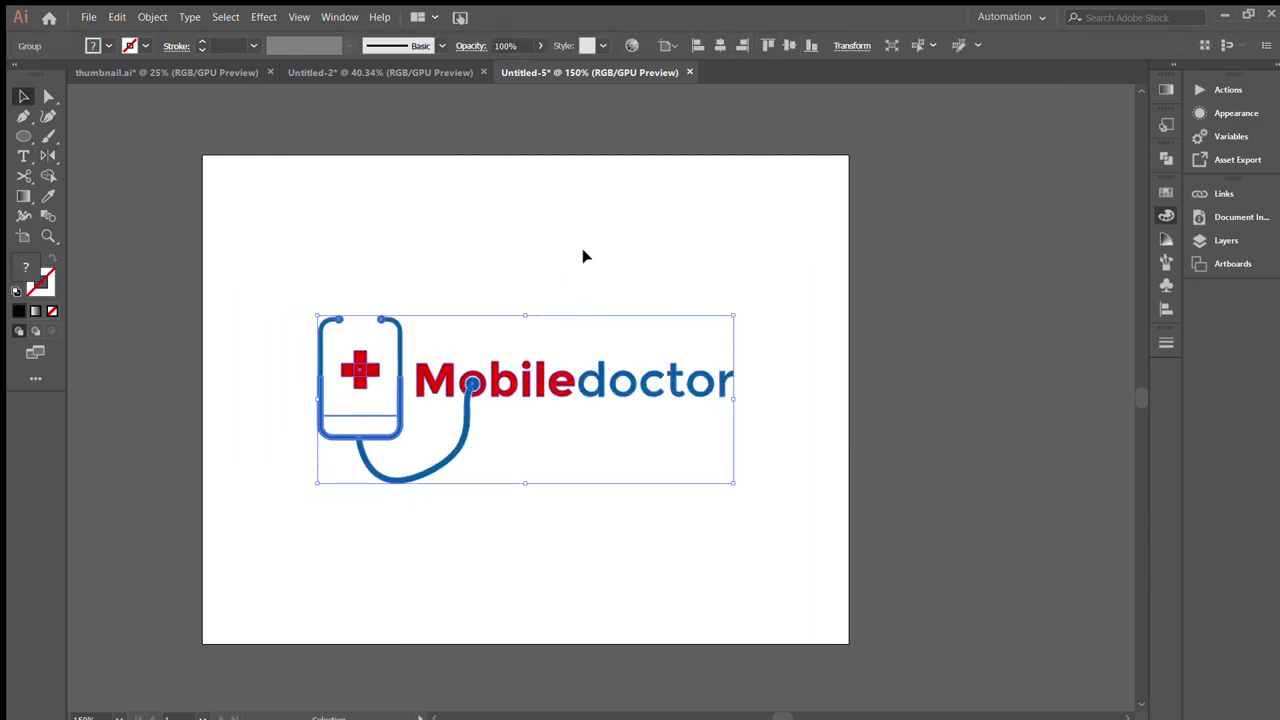
{"action": "left_click", "coordinate": [750, 328]}
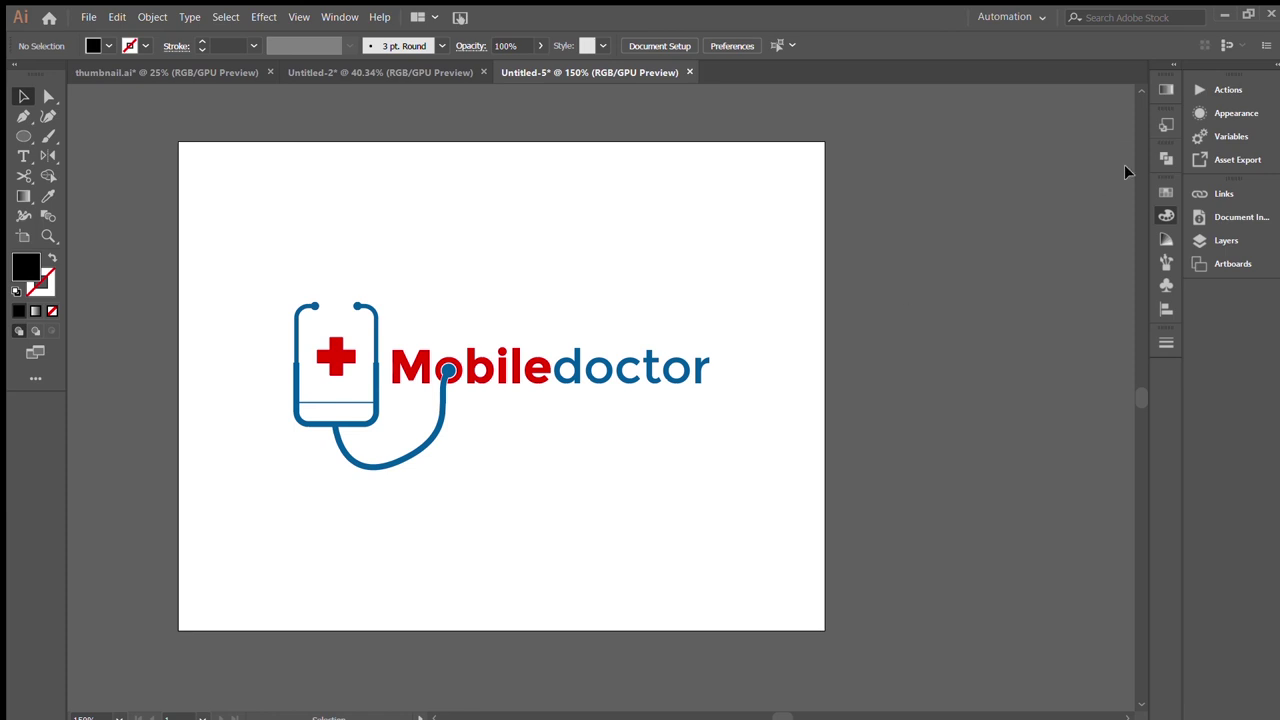